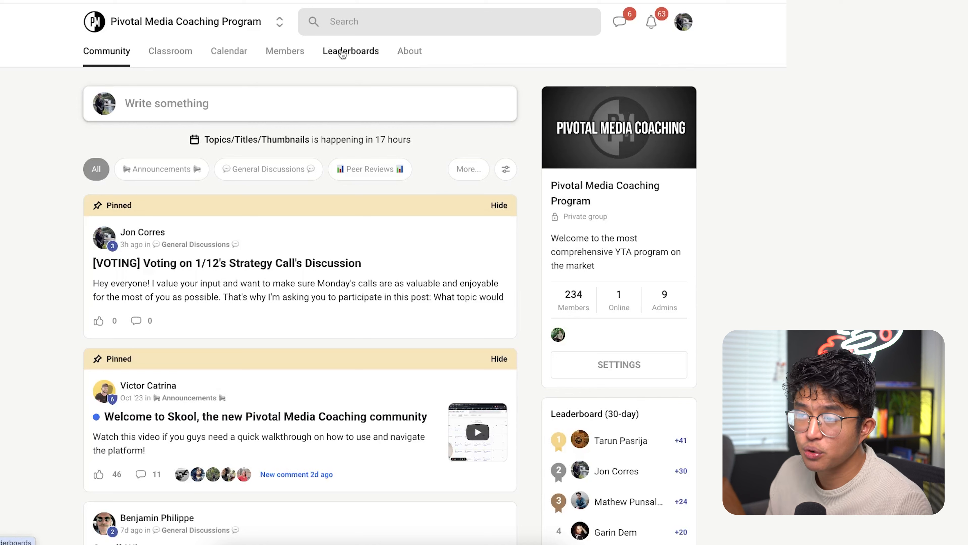
- Start creating a new community and enter "Side Hustle Mastery" as its group name
click(280, 24)
click(275, 96)
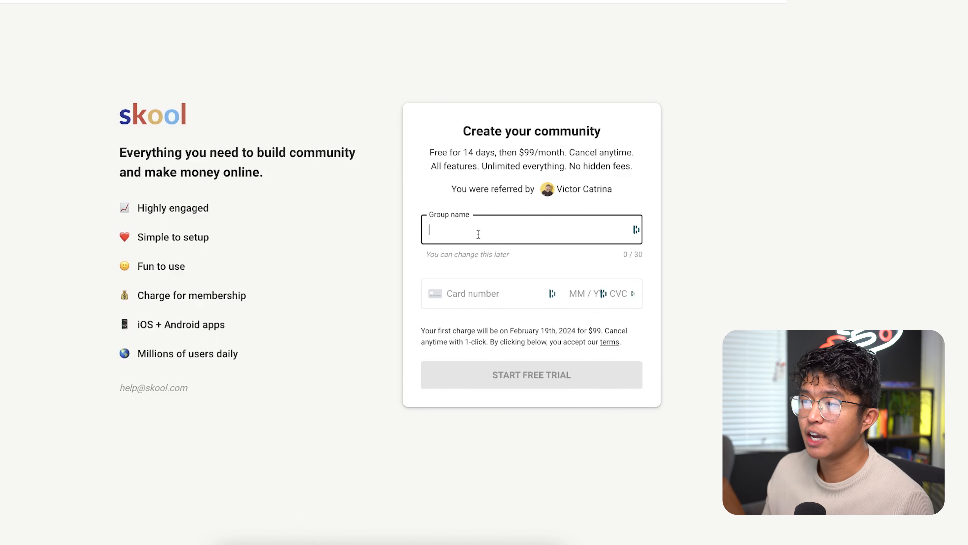
click(479, 234)
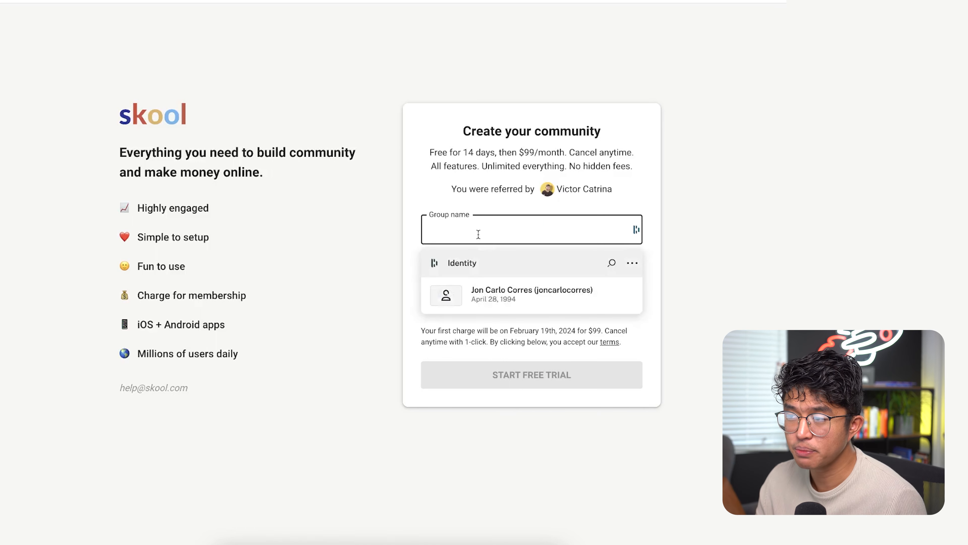
key(Escape)
text(Side Hustle Mastery)
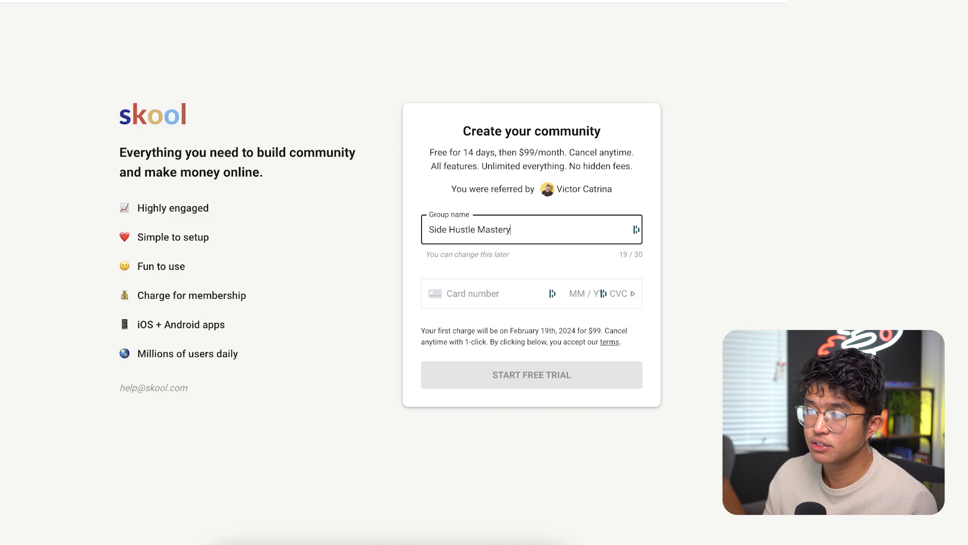
- Fill in the payment card details from the saved card and start the community's free trial
click(486, 290)
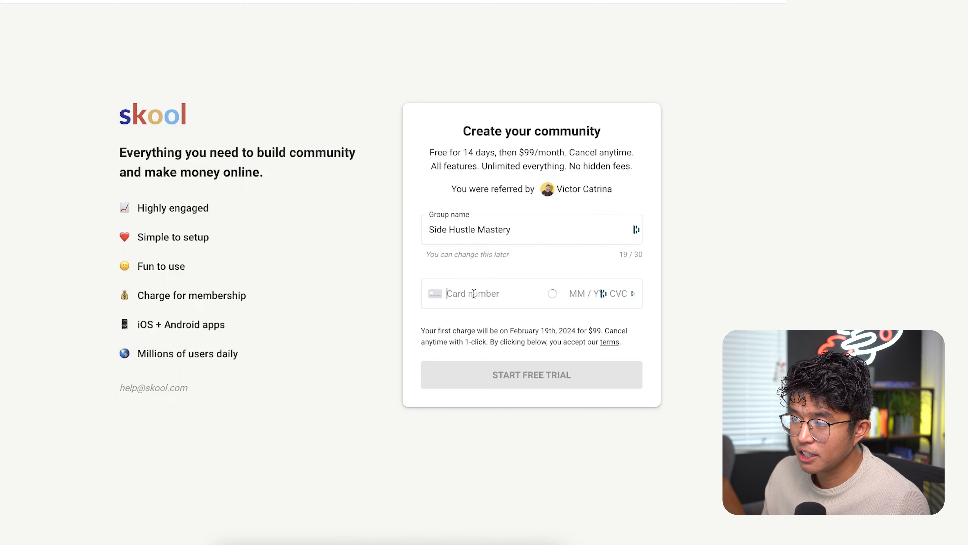
click(525, 386)
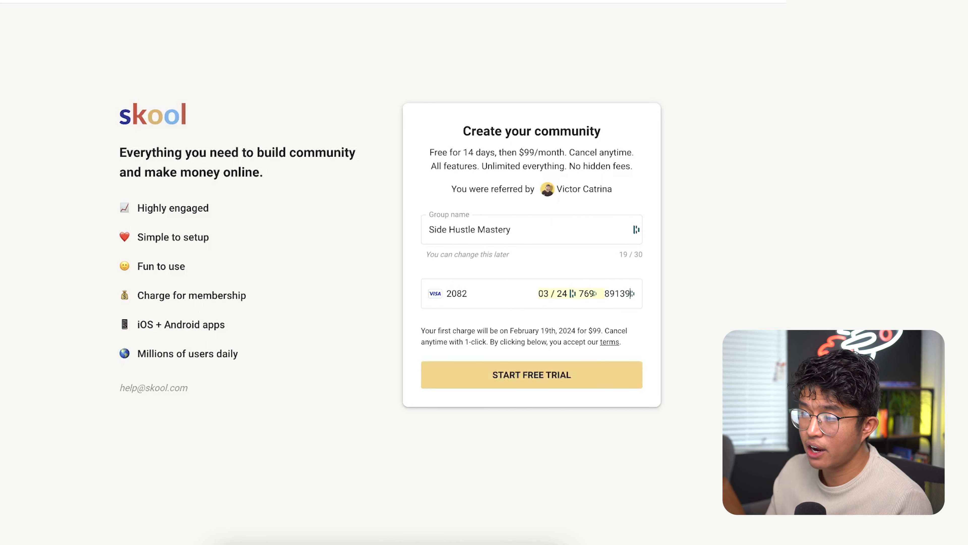
click(491, 378)
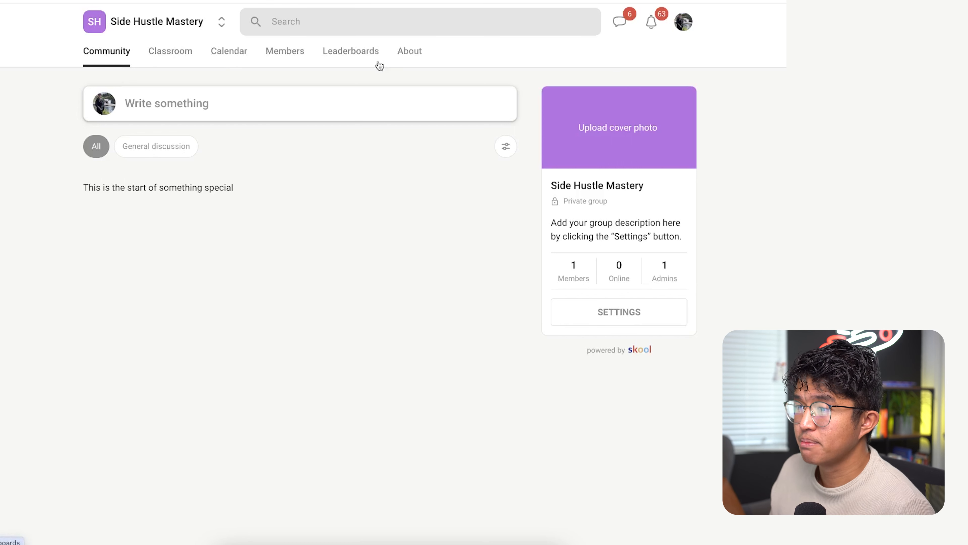
- Draft a community post titled "Welcome Members!" with the body text "Welcome to the new group!"
click(169, 113)
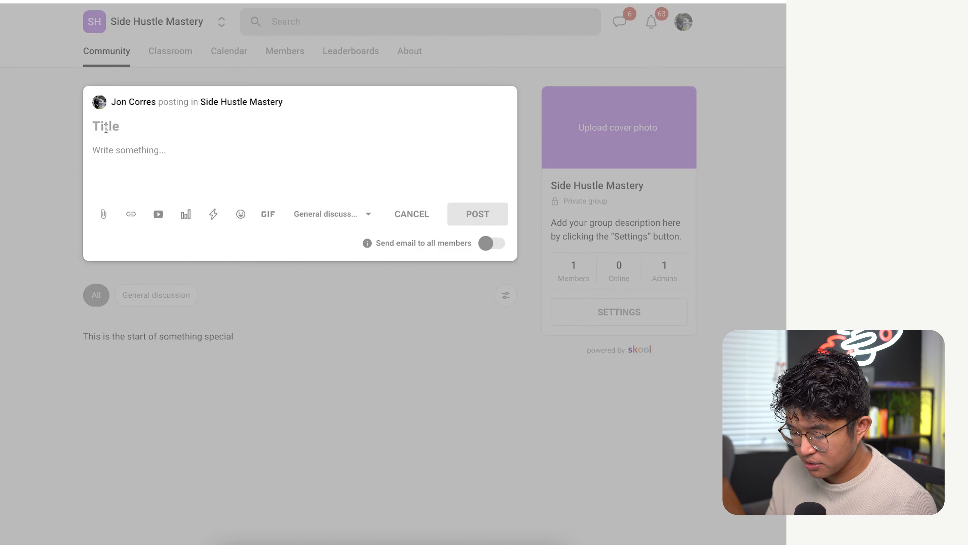
text(Welcome Members! )
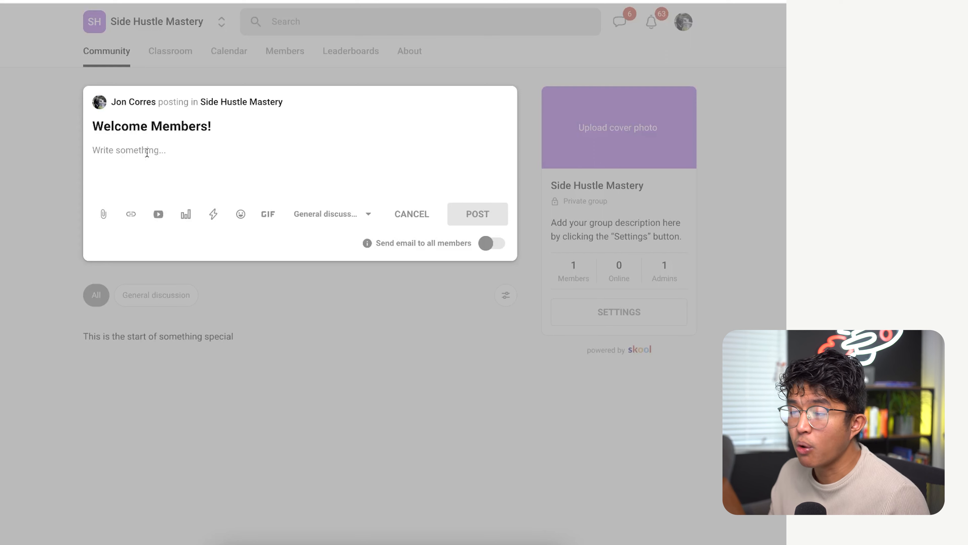
text(Welcom)
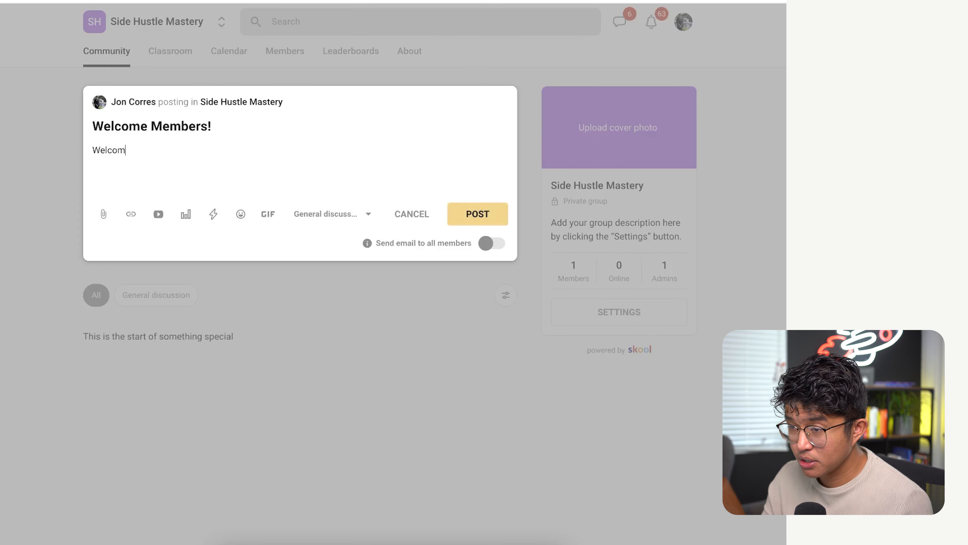
text(e to the new group!)
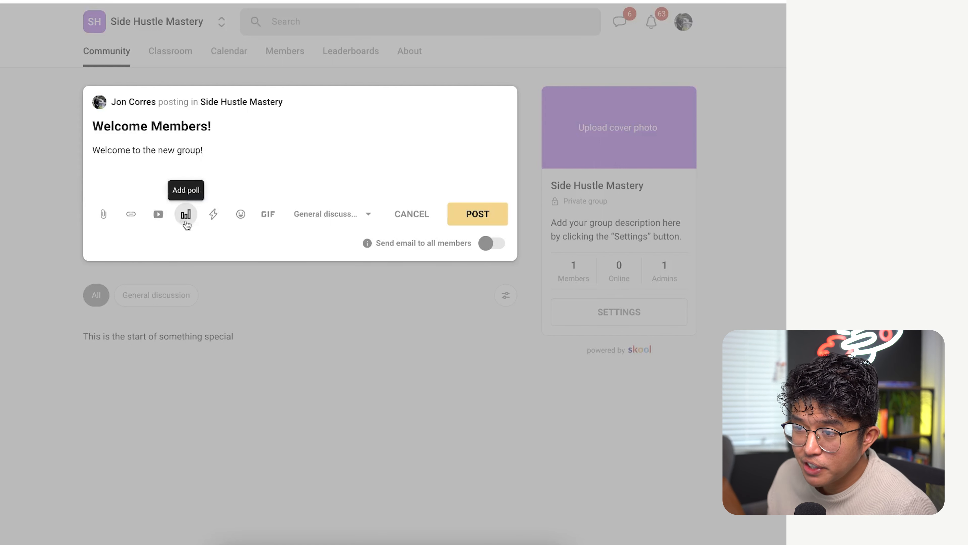
- Add a Complete action block to the draft post, check its category choices, and discard the draft
click(214, 215)
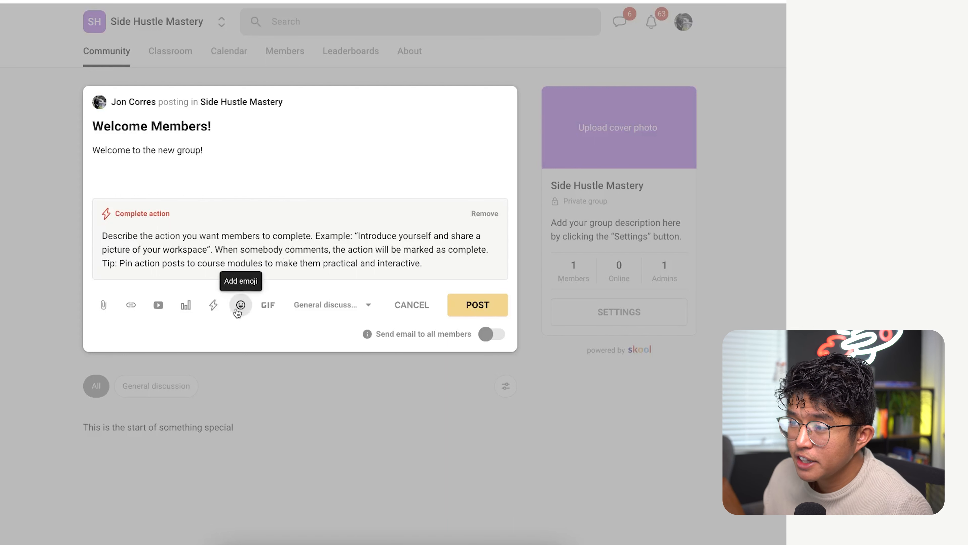
click(362, 306)
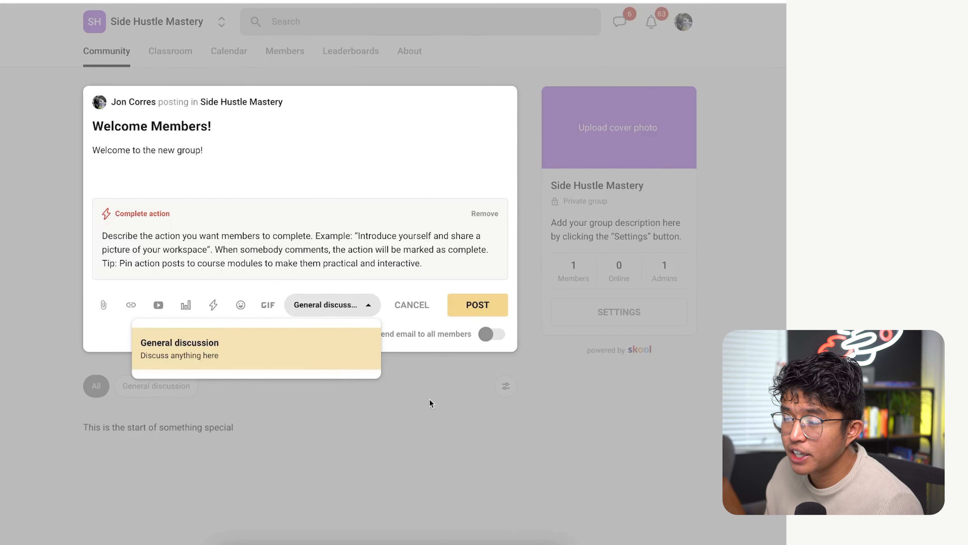
click(433, 411)
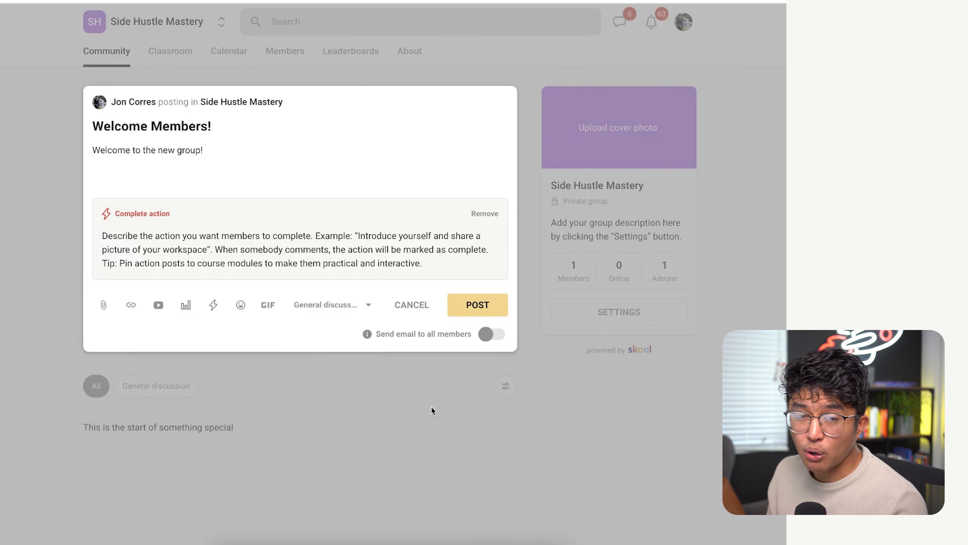
click(465, 396)
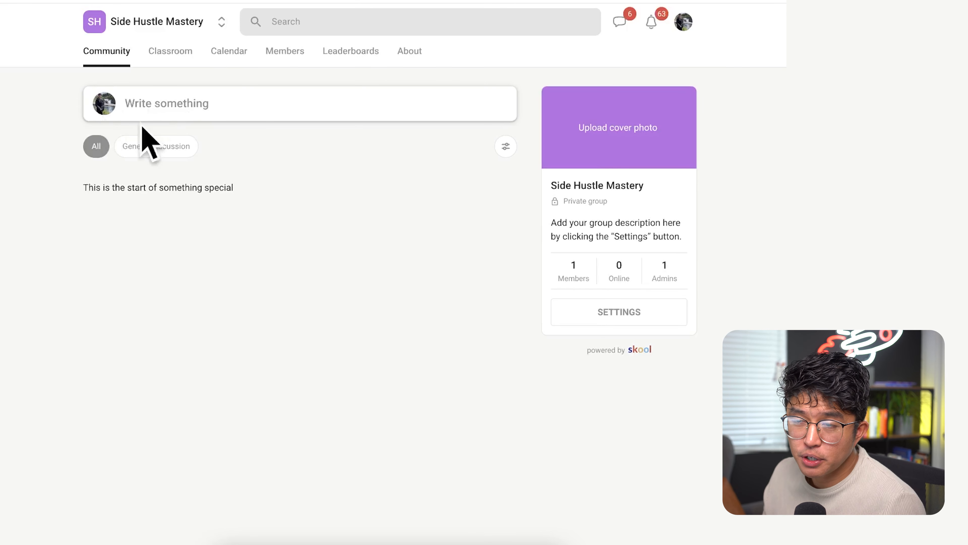
- Switch to the Pivotal Media Coaching Program community and view its Announcements posts, then the full feed with pinned posts
click(221, 22)
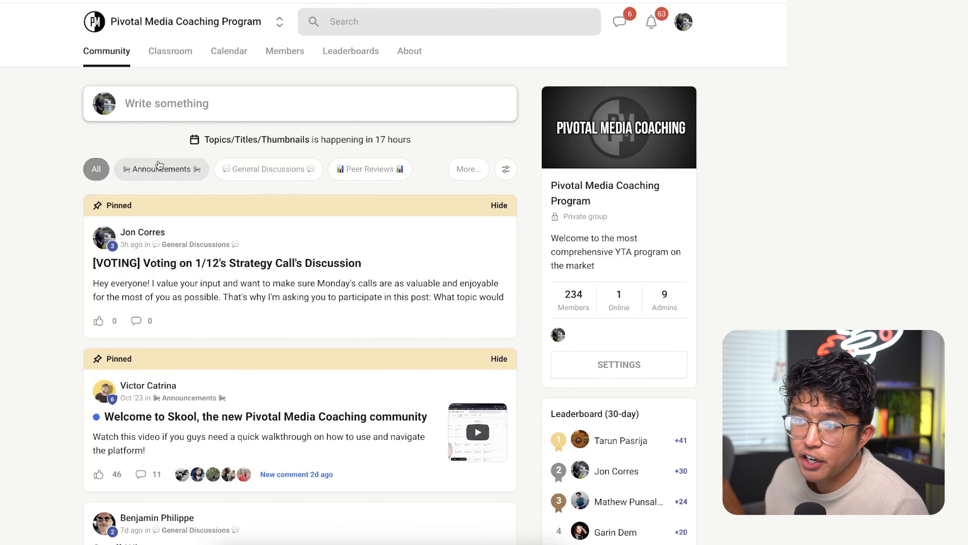
click(161, 169)
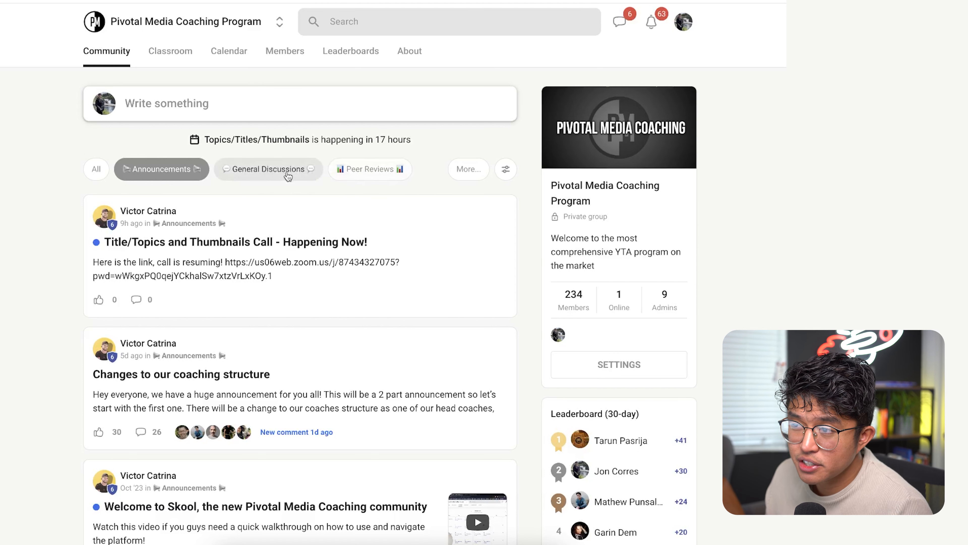
click(96, 169)
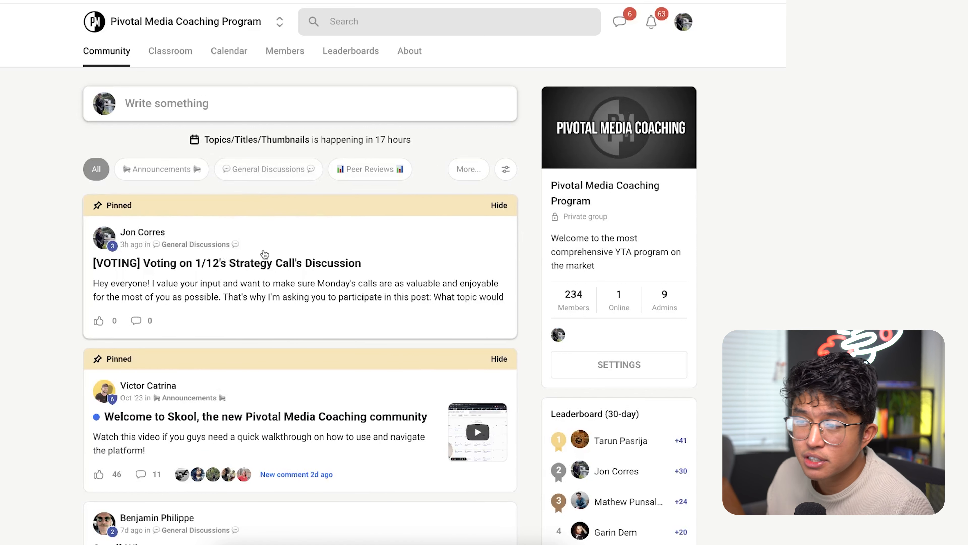
scroll(268, 255, down, 2)
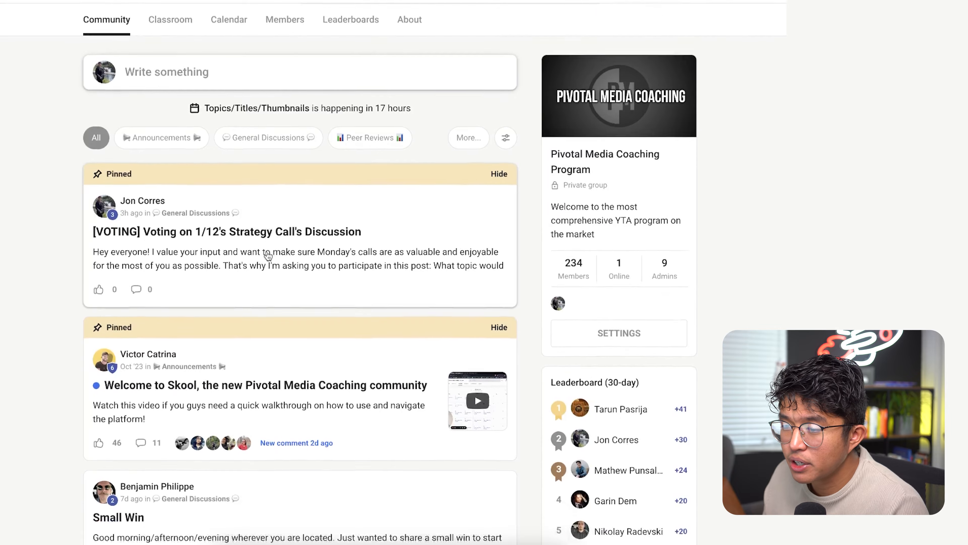
scroll(474, 152, up, 2)
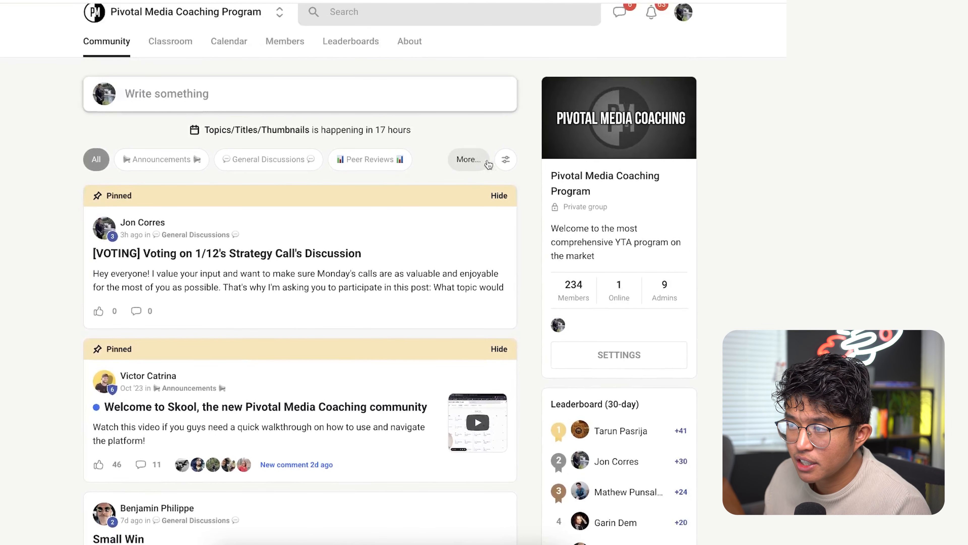
- Try the feed's sort and filter options and show the additional post categories of the coaching community
click(505, 160)
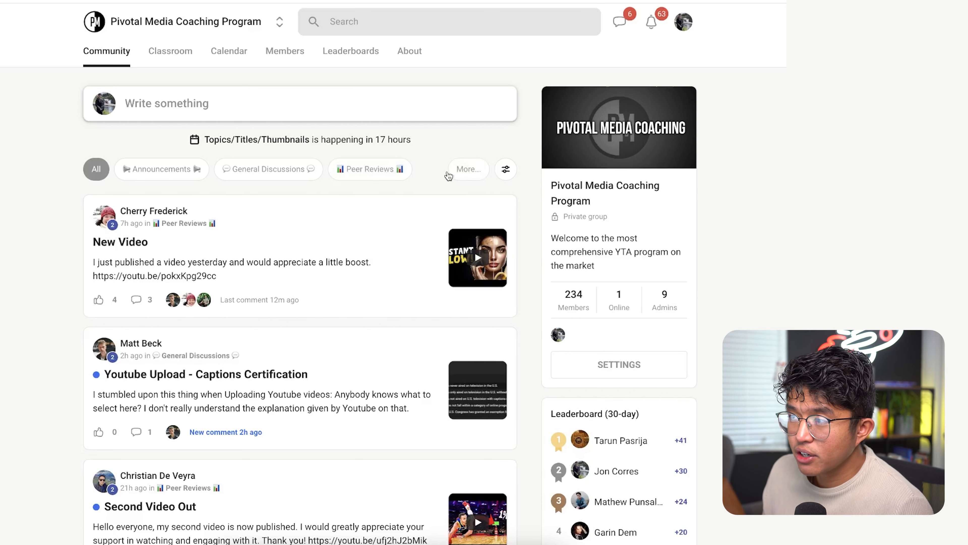
click(463, 172)
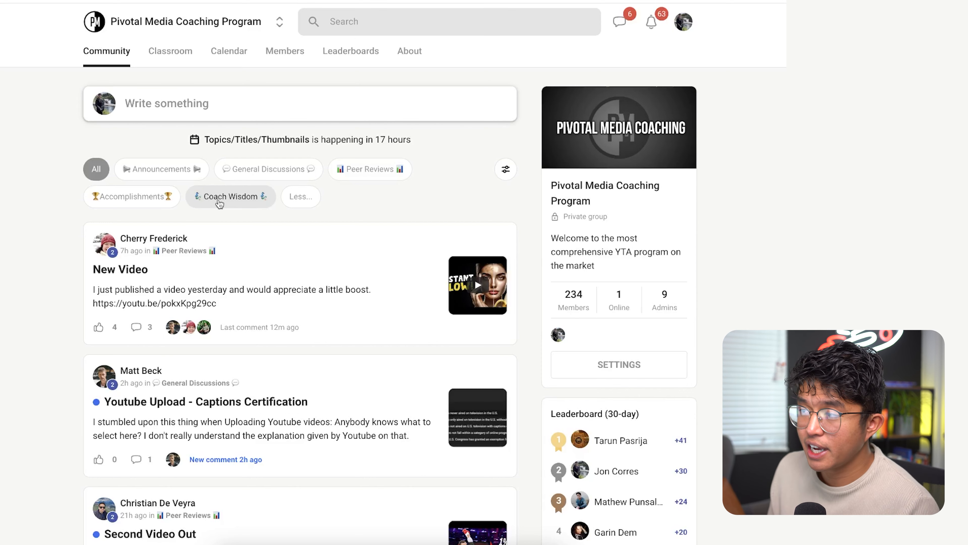
scroll(164, 290, down, 3)
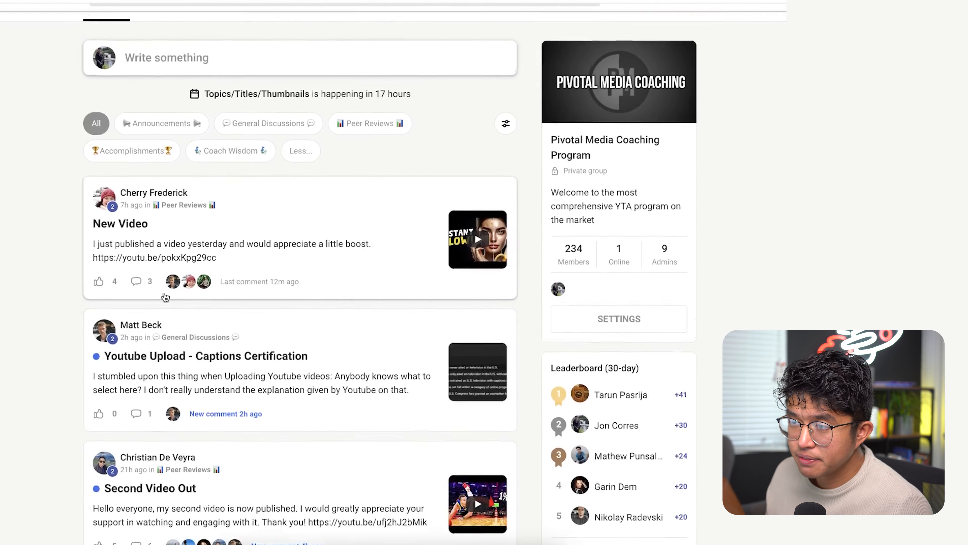
scroll(229, 286, up, 3)
- Open the "New Video" post to view its comments, close it, and look over the community feed and leaderboard
click(198, 268)
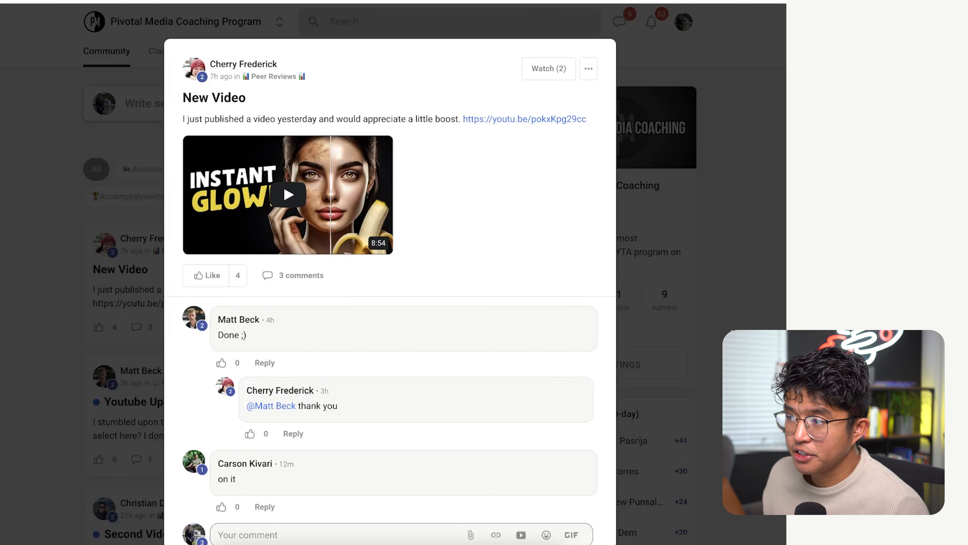
click(731, 331)
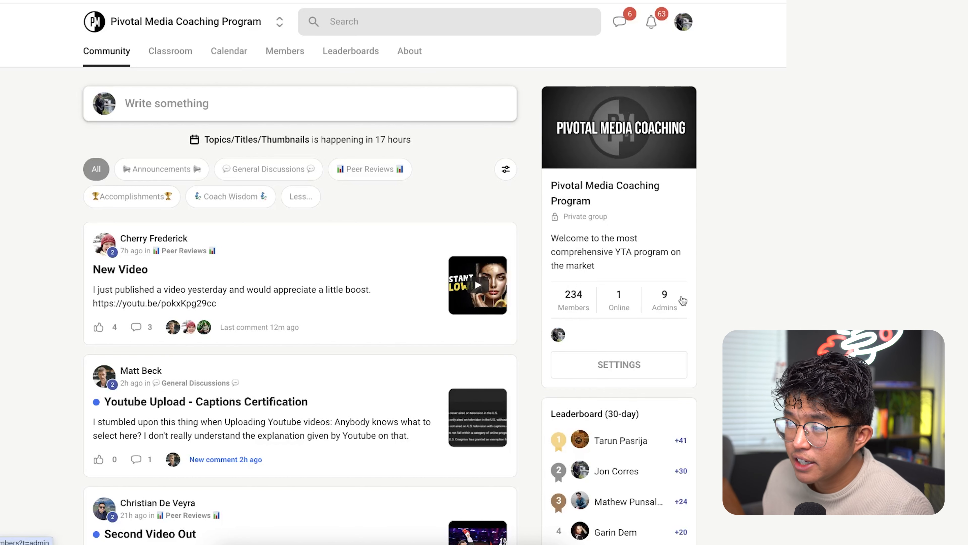
scroll(672, 302, down, 2)
scroll(671, 300, down, 1)
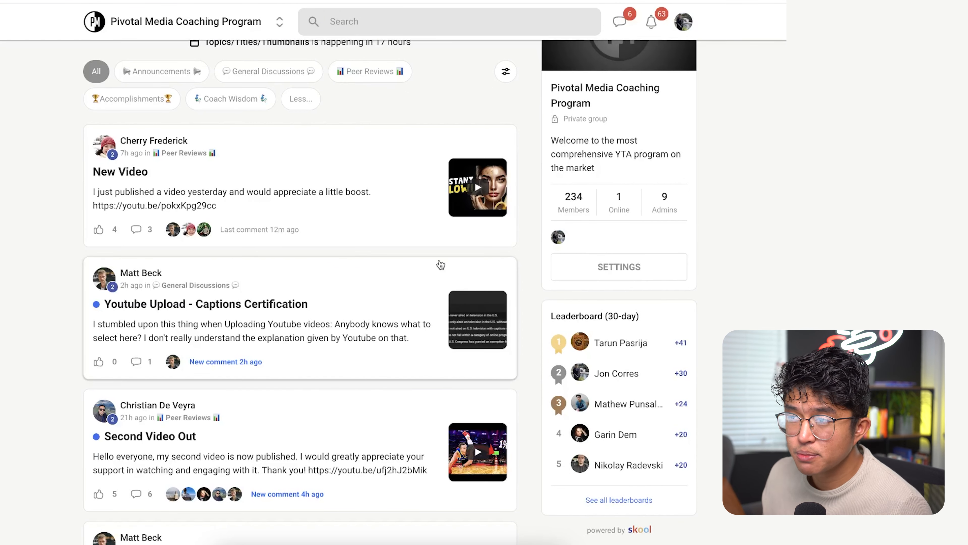
scroll(465, 275, up, 3)
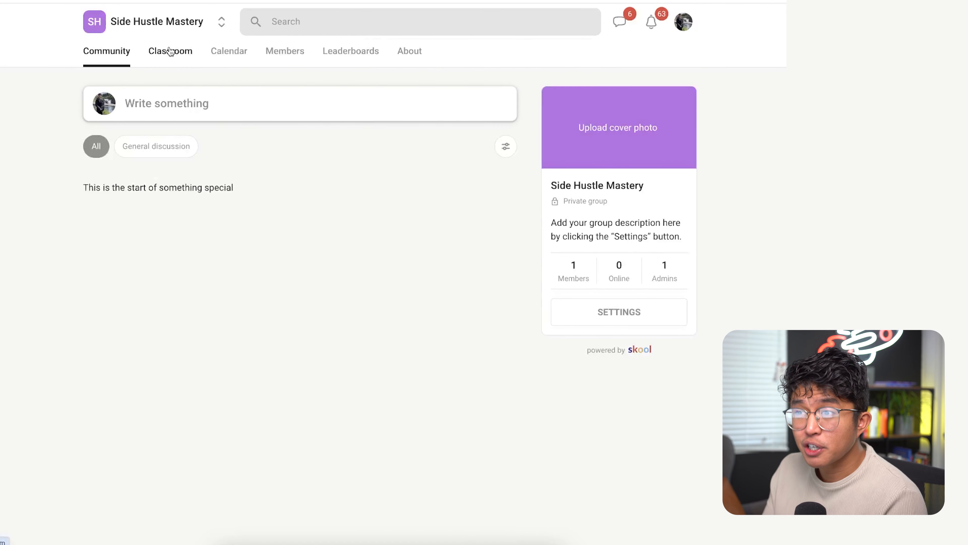
- In the Side Hustle Mastery classroom, start a course named "Side Hustle Success" with the description "This course is about running side hustles"
click(170, 52)
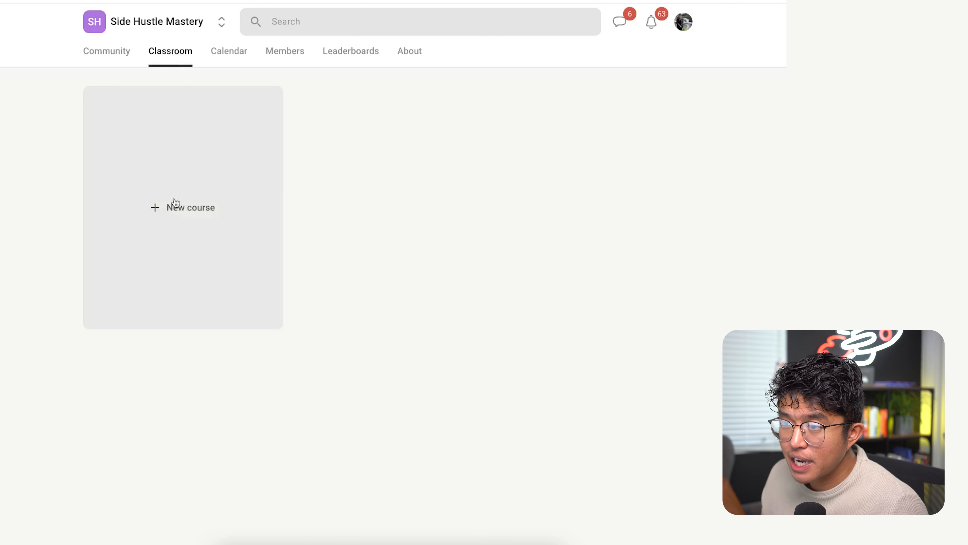
click(173, 228)
click(234, 136)
text(Side Hustle Success)
key(ctrl+a)
click(248, 193)
text(This course is about running side hustles)
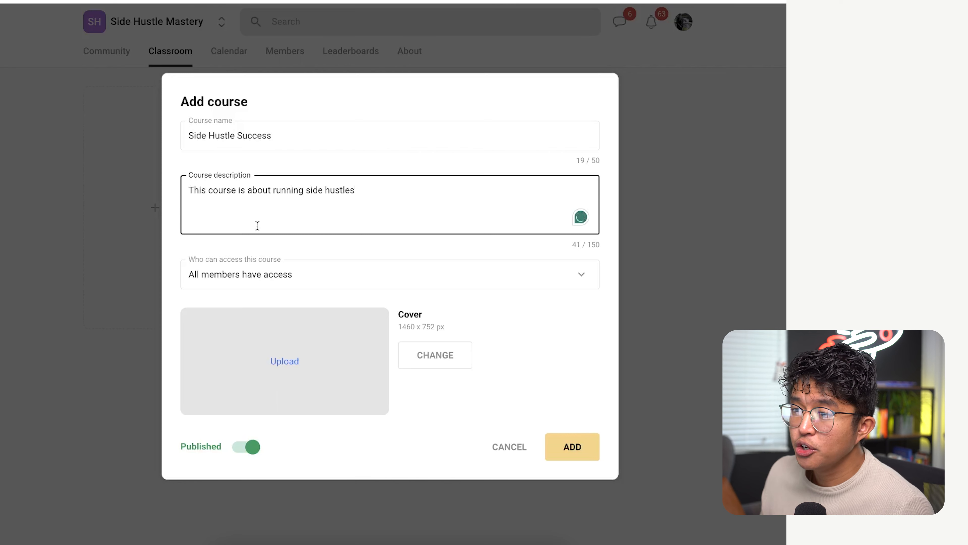
- Review the course's access options and restrict access to "Members of a certain level"
click(300, 281)
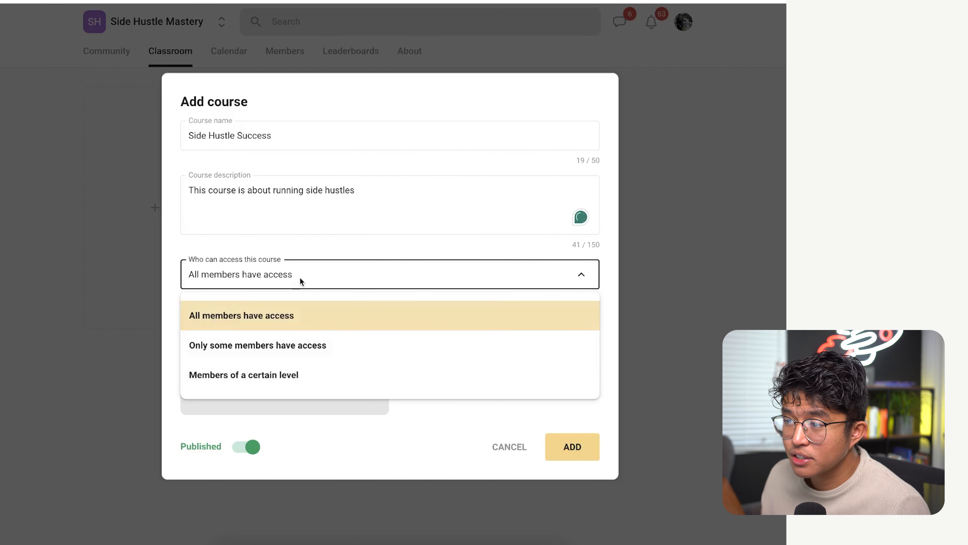
click(318, 244)
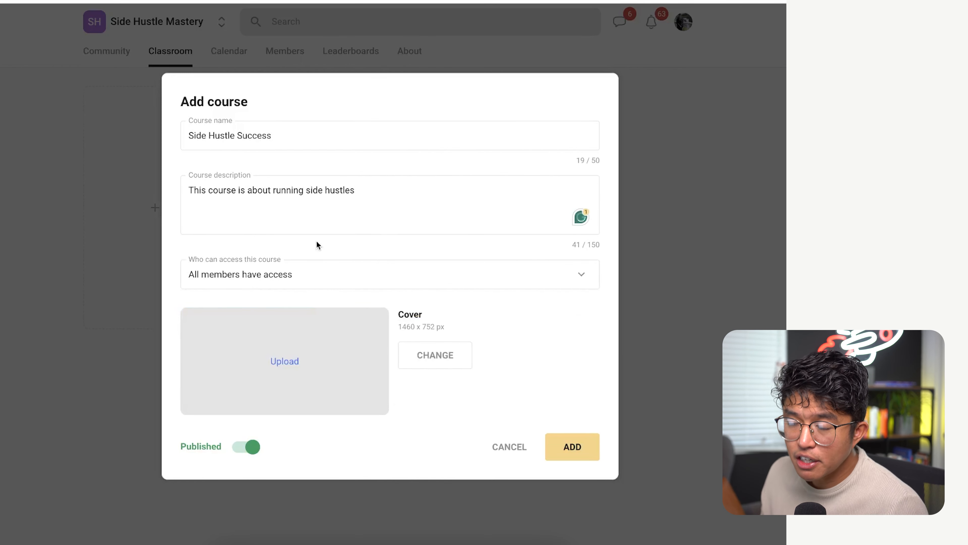
click(315, 277)
click(316, 343)
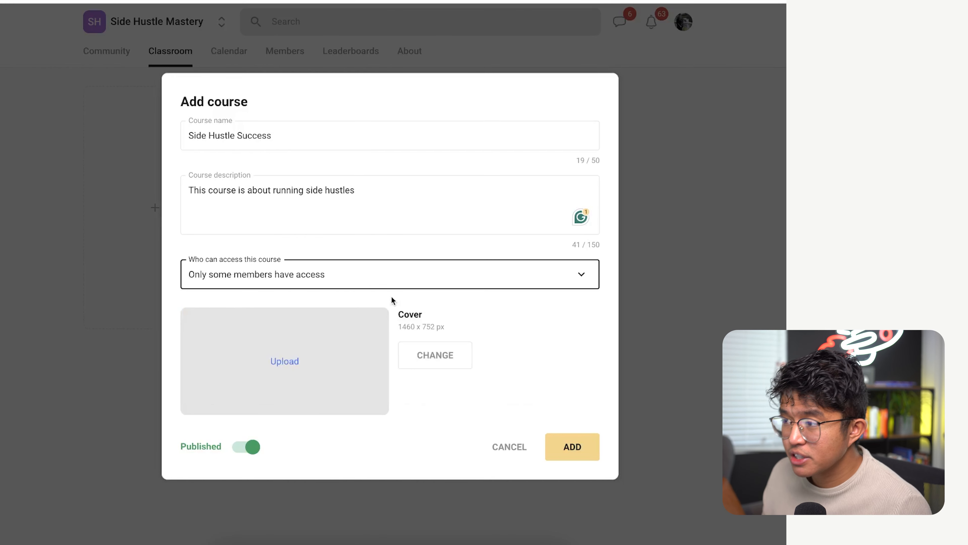
click(381, 281)
click(317, 374)
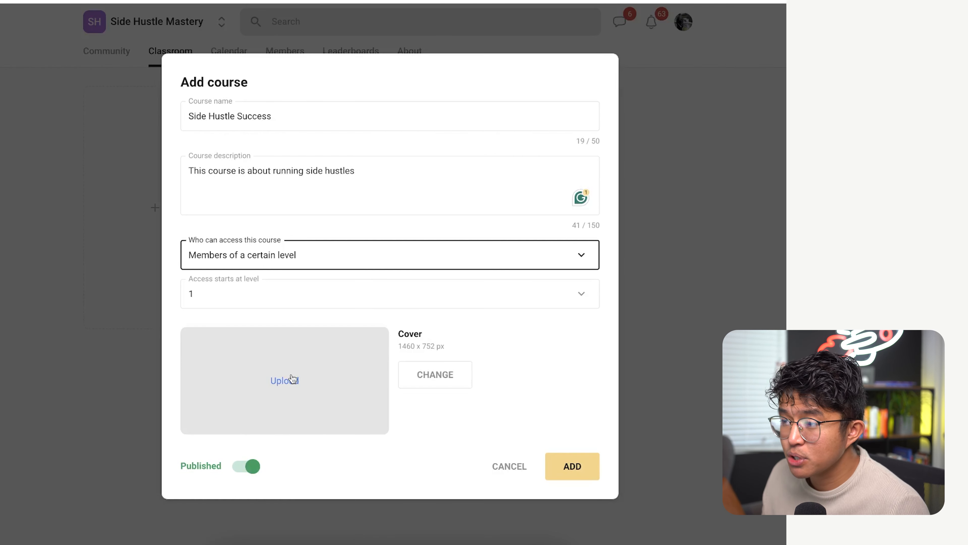
- Look through the levels available for the course's starting access level without picking a different one
click(296, 302)
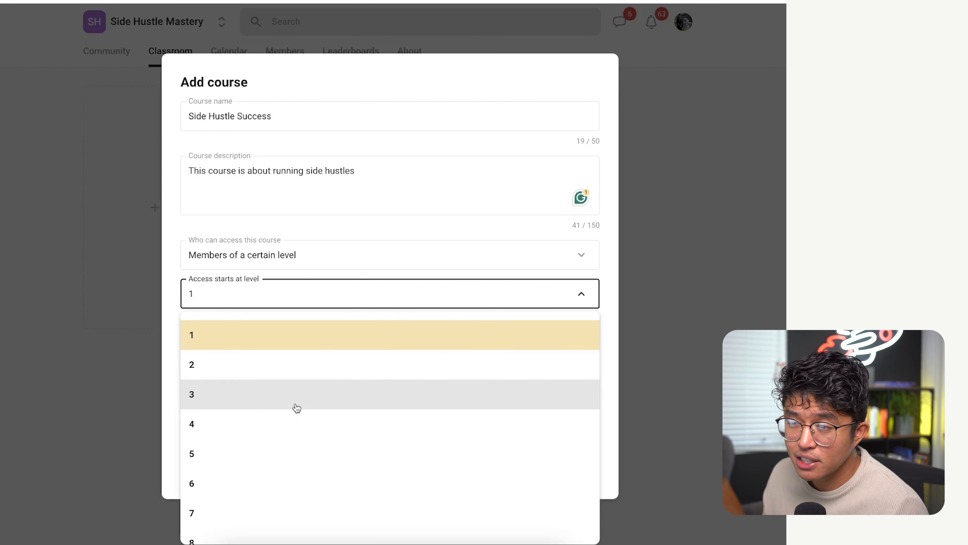
scroll(297, 407, down, 1)
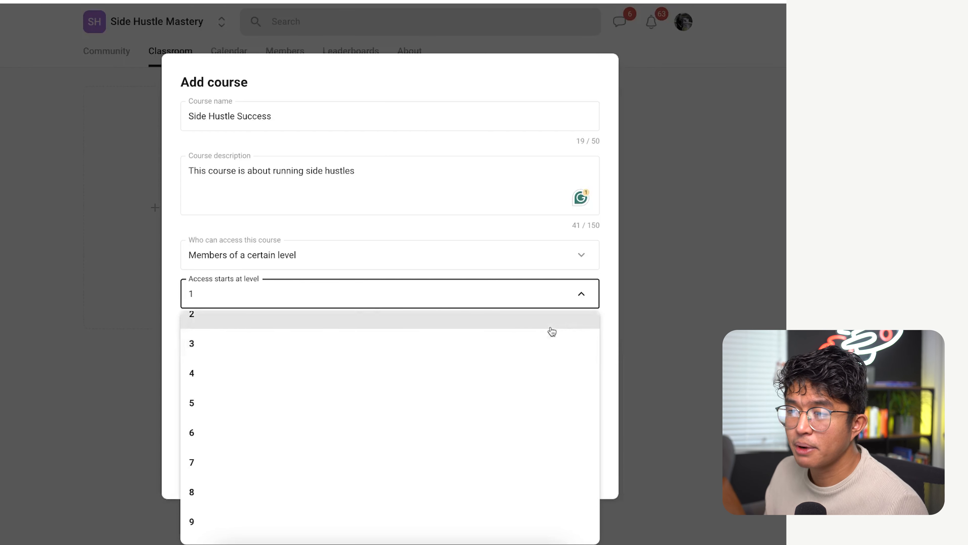
click(609, 276)
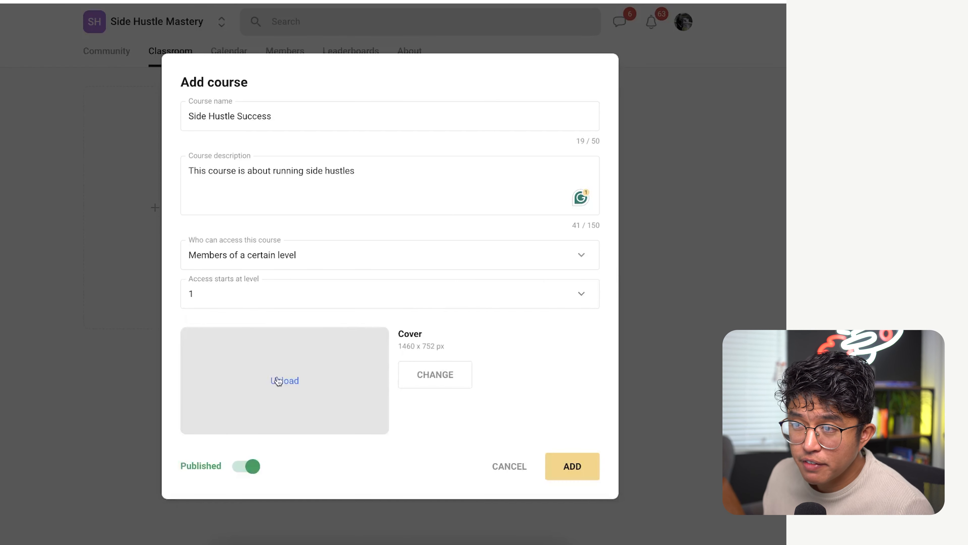
- Set the new Side Hustle Success course to Draft and add it to the classroom
click(249, 466)
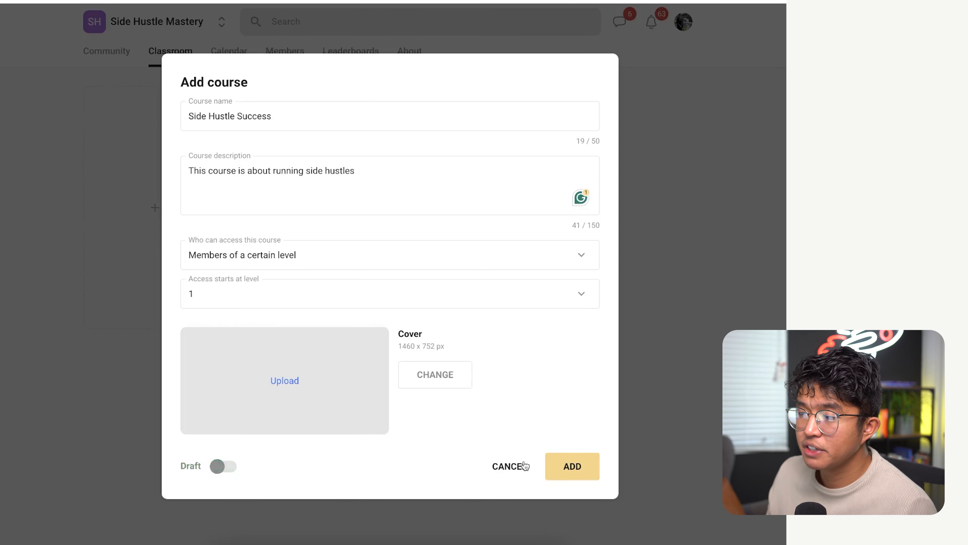
click(572, 469)
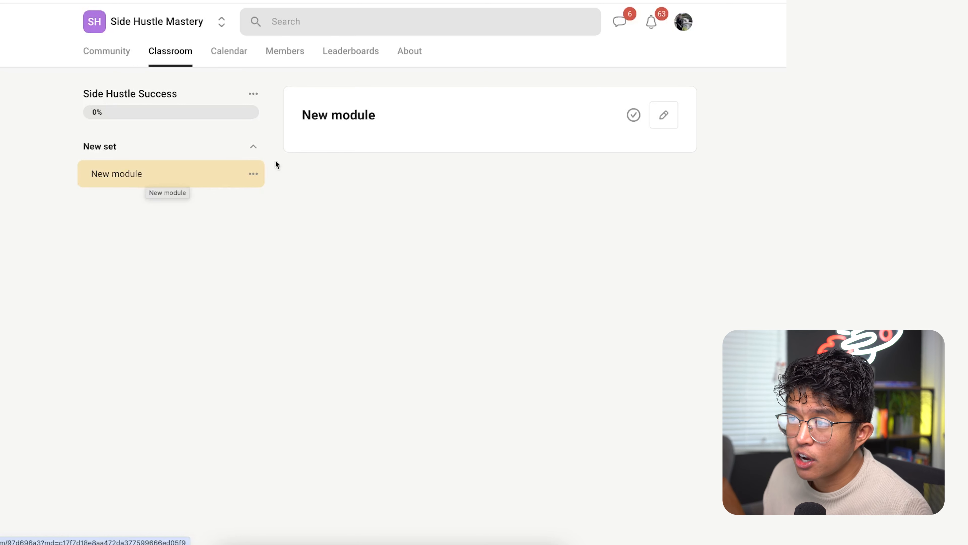
- Rename the course's default set as "Step 1: Choose a Side hustle" and save it
triple_click(312, 115)
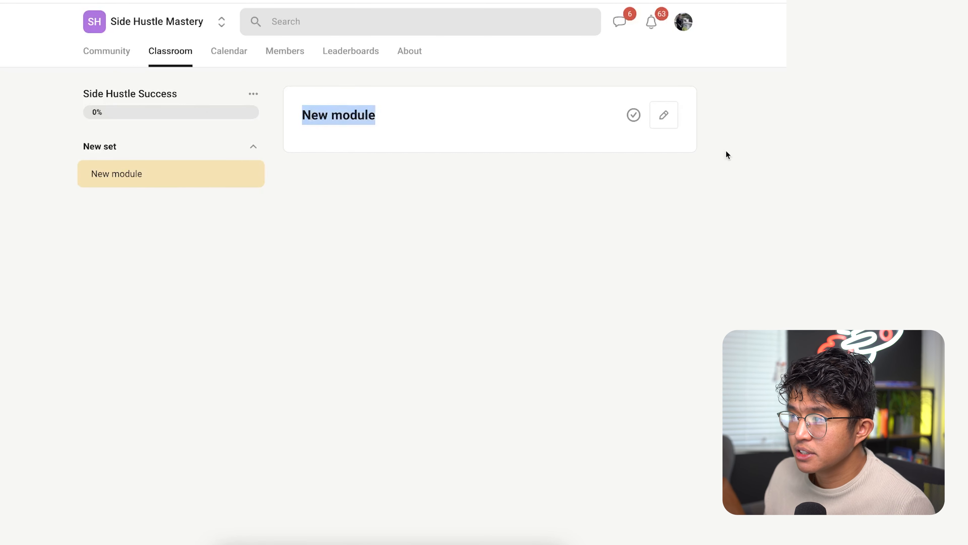
click(664, 115)
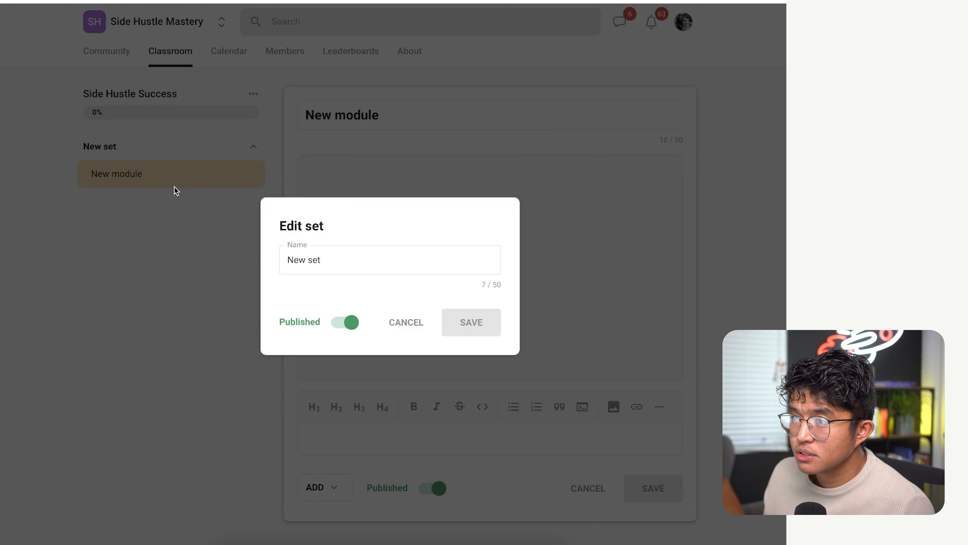
triple_click(341, 263)
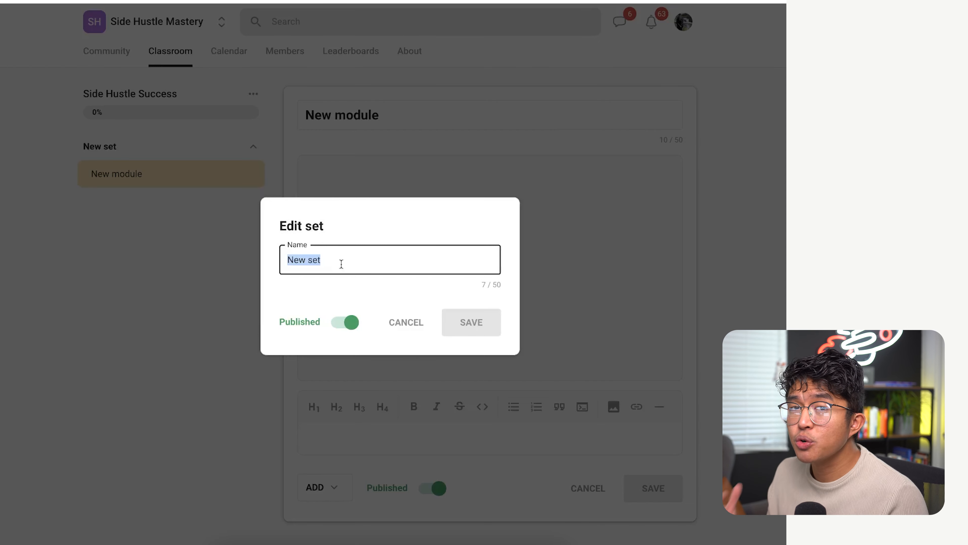
text(Step 1: Choo)
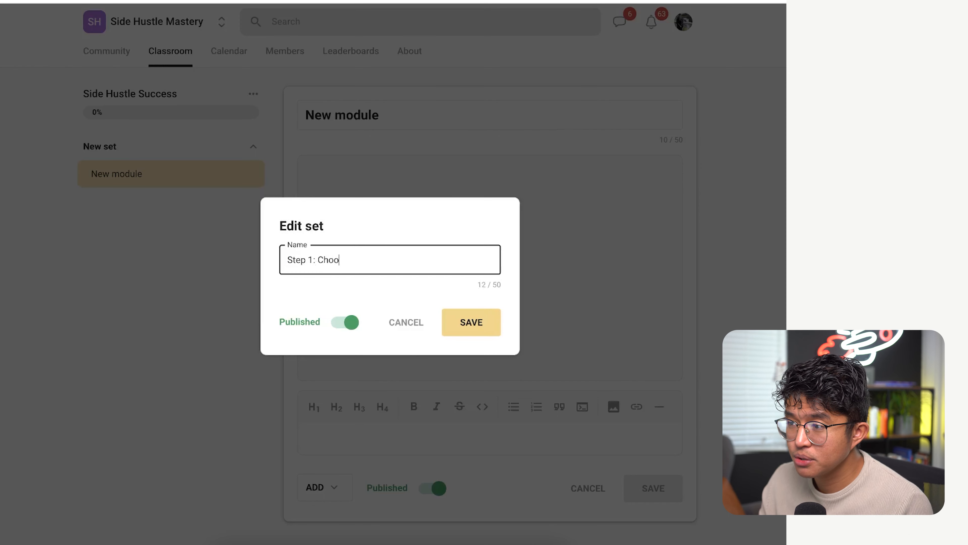
text(se a Side hustle)
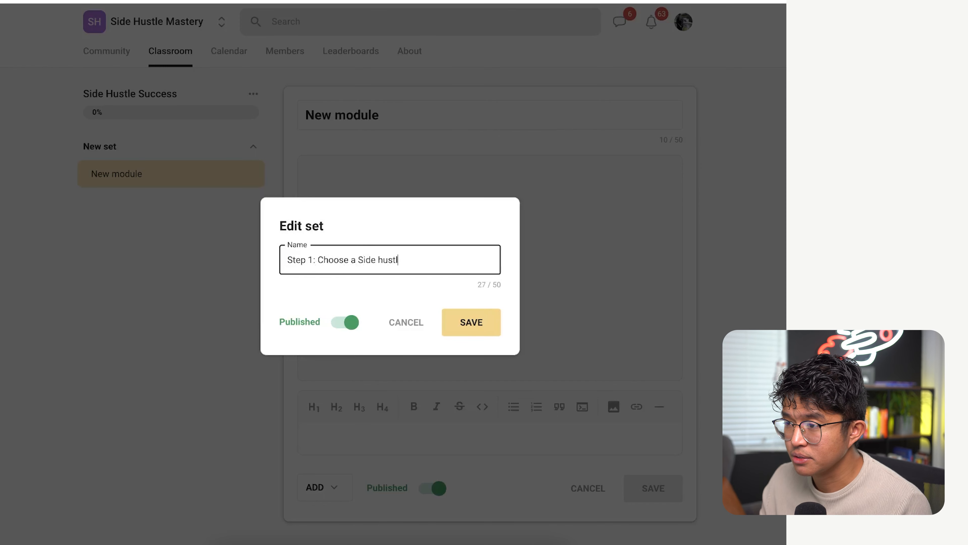
click(471, 323)
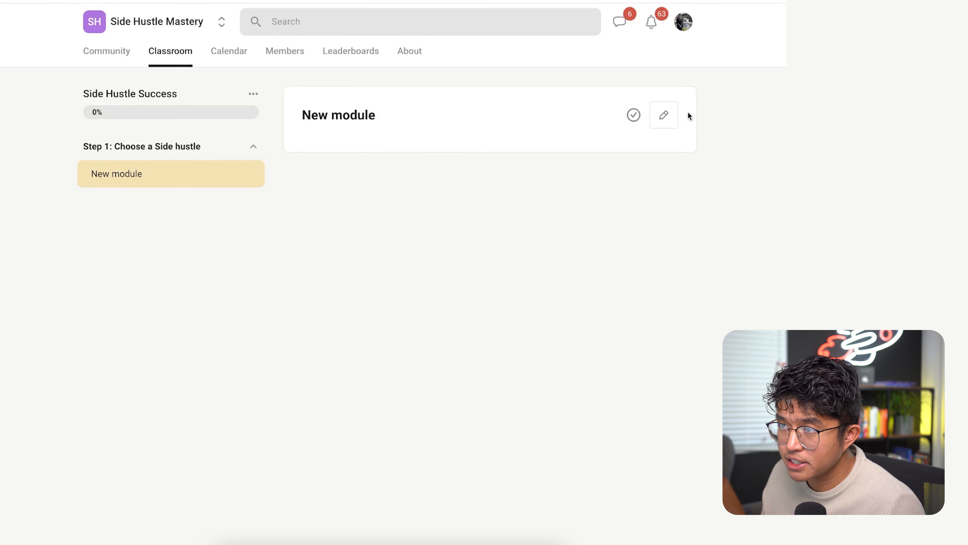
- Set up two modules in the Step 1 set, named "Print on Demand" and "Dropshipping"
click(664, 115)
click(348, 115)
triple_click(348, 115)
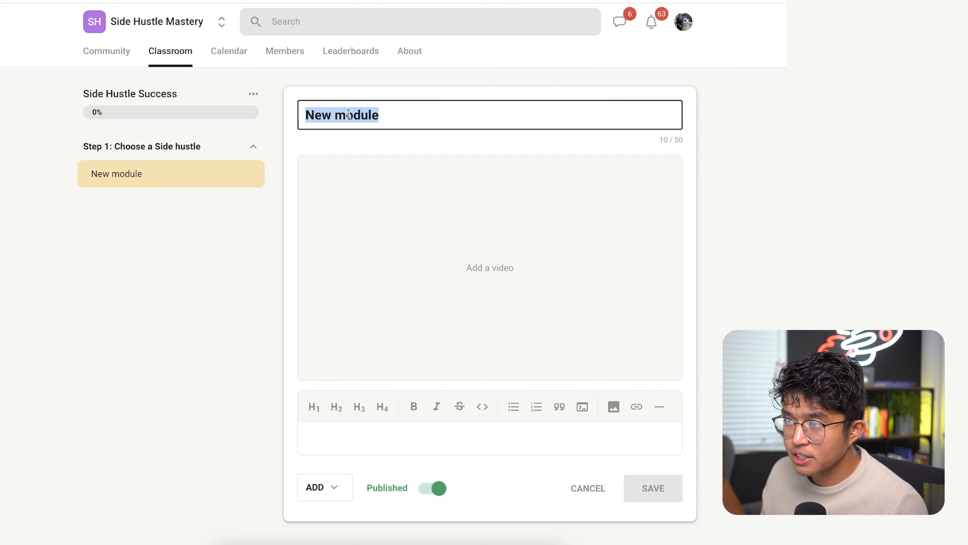
text(Print on Demand)
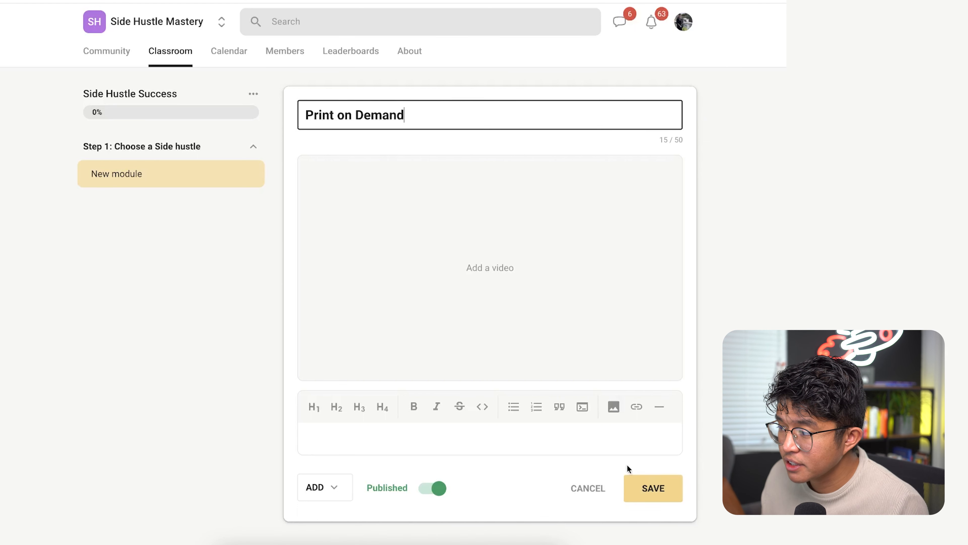
click(636, 480)
click(231, 148)
click(181, 247)
- Add another module to the Step 1 set and name it "Etsy"
click(230, 147)
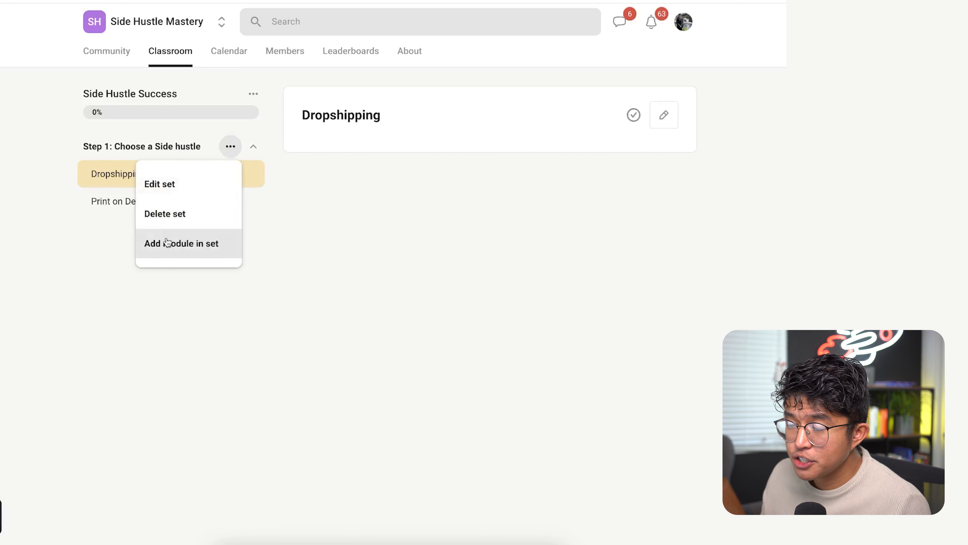
click(165, 242)
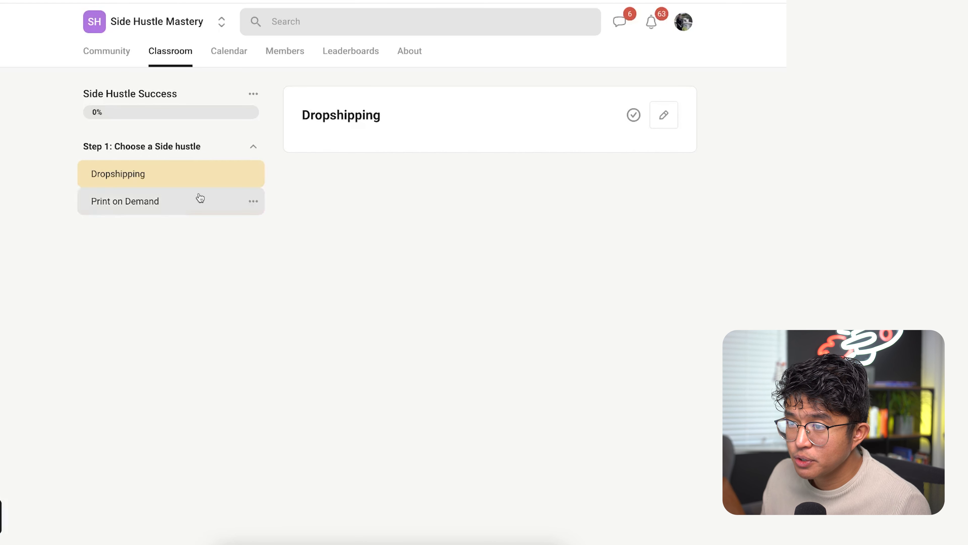
click(671, 116)
triple_click(413, 114)
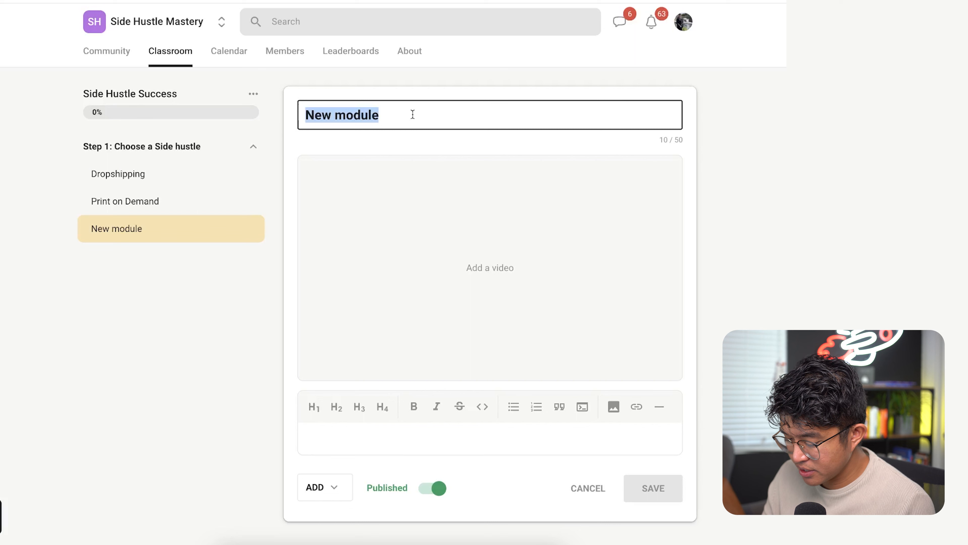
key(BackSpace)
text(Etsy+)
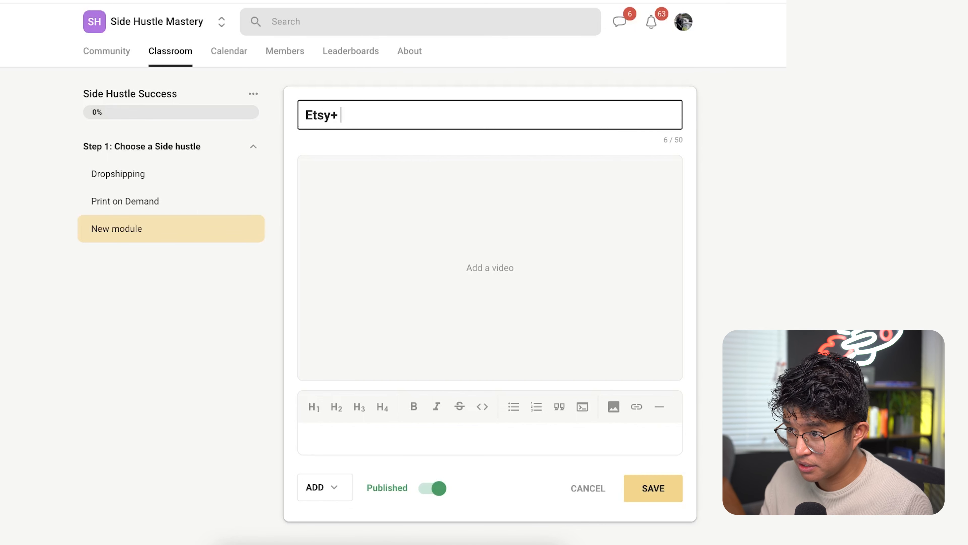
key(Return)
- Collapse the Step 1 set and review the course's editable name and description, leaving its settings without changes
click(253, 146)
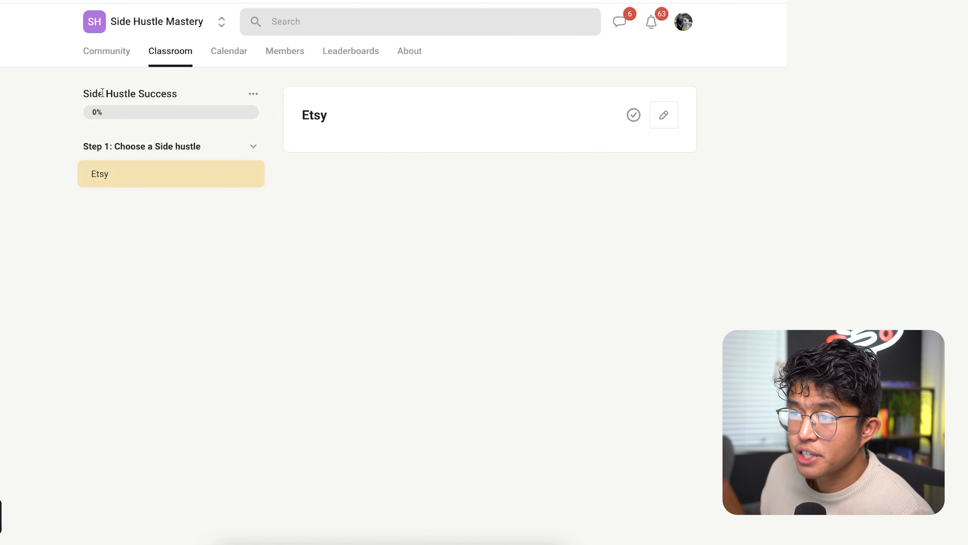
triple_click(103, 93)
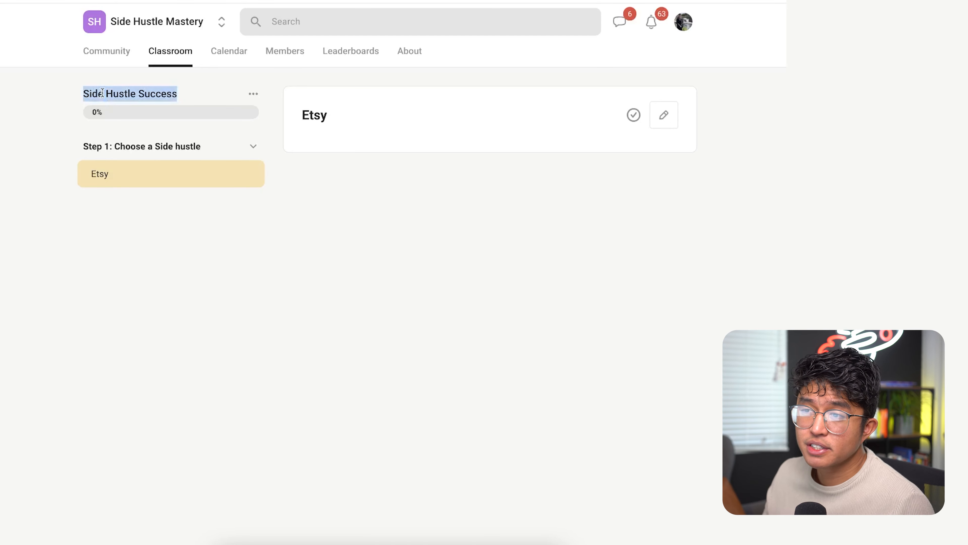
click(253, 94)
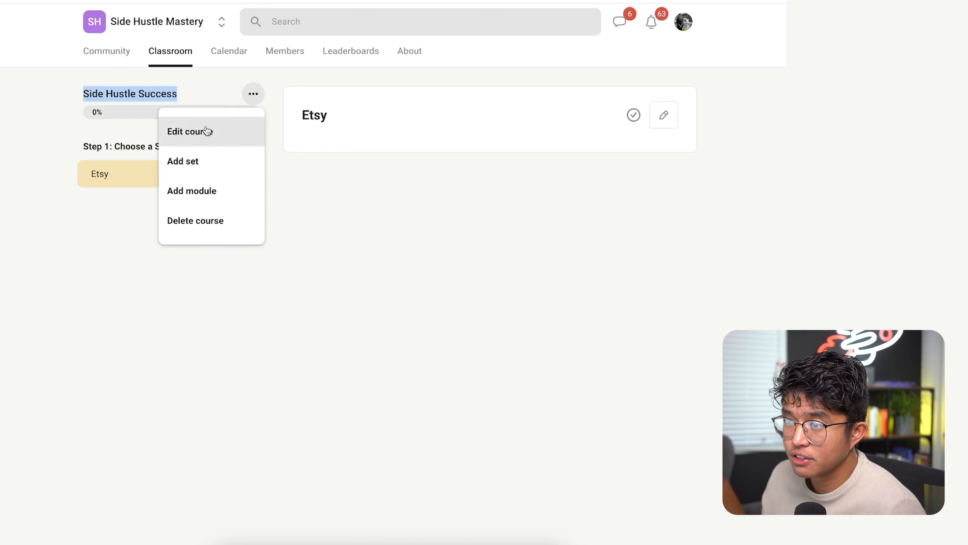
click(202, 133)
double_click(279, 113)
triple_click(315, 191)
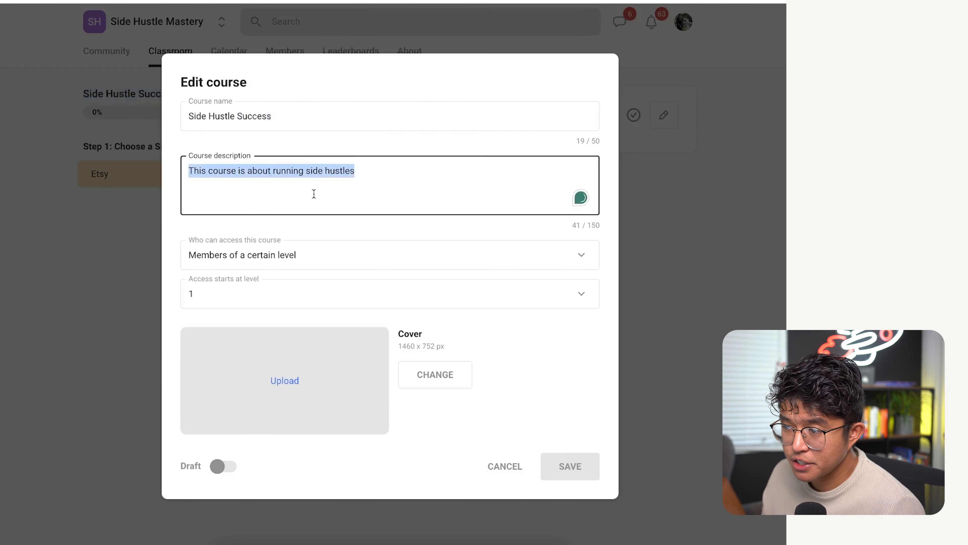
key(Escape)
- Rename the first set as "Step #1: Choose a Side hustle" and save it
click(231, 147)
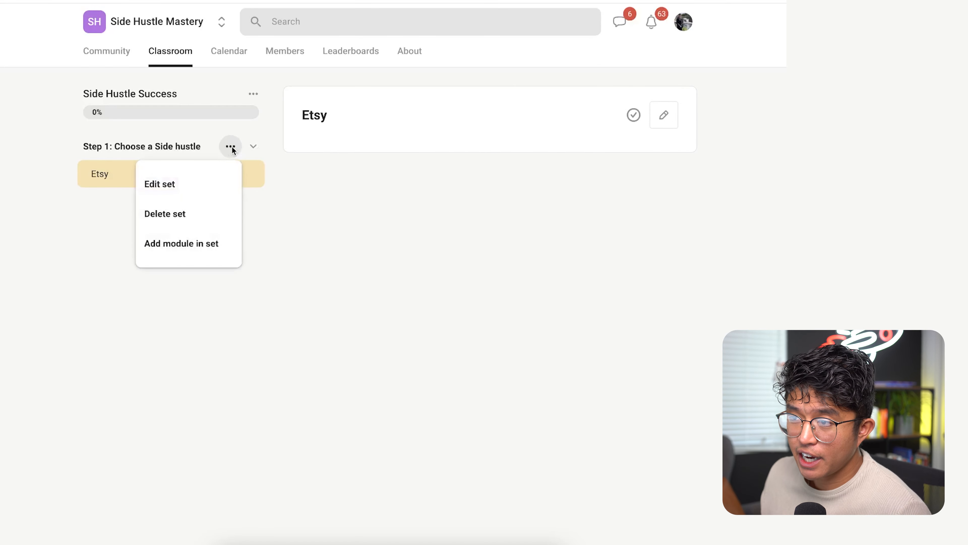
click(181, 183)
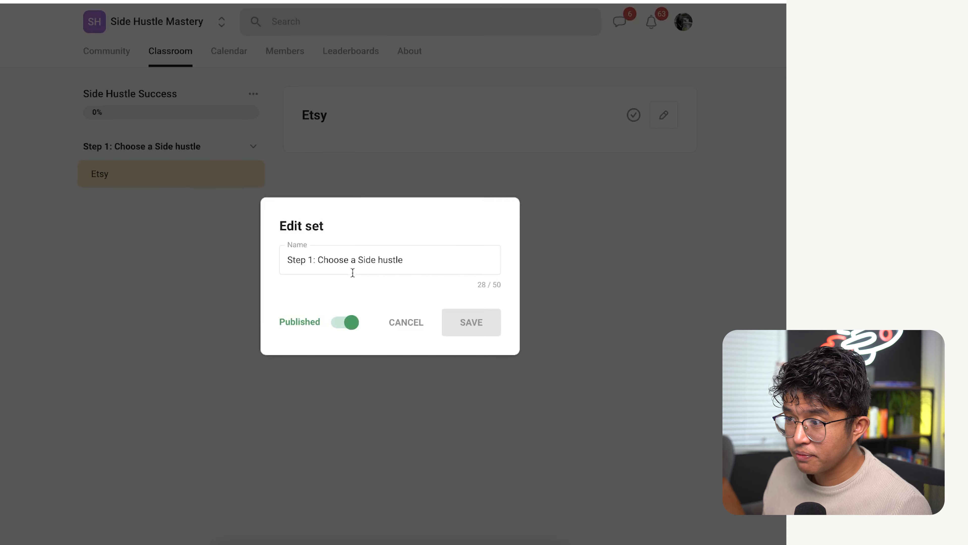
double_click(368, 260)
click(309, 260)
text(#)
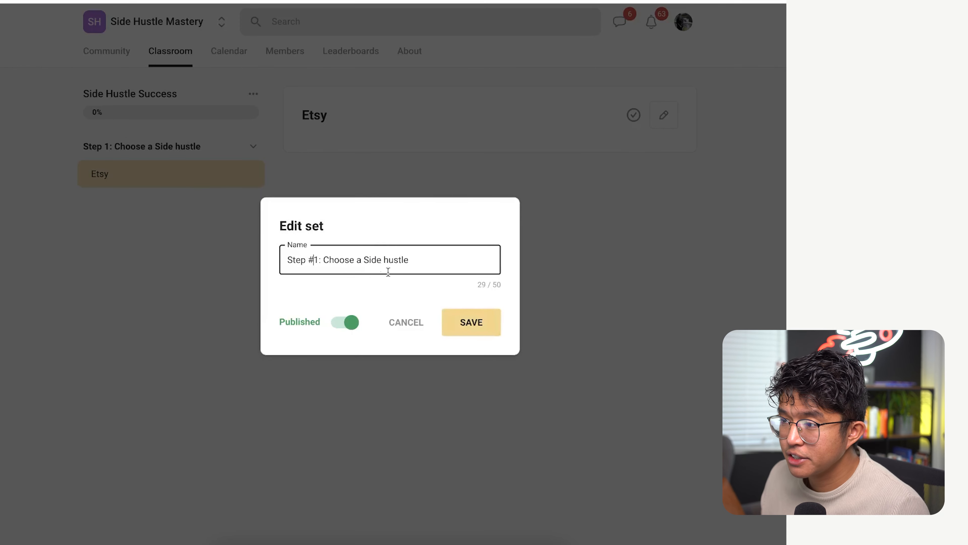
click(470, 323)
- Add a second published set named "Step #2: Research" to the Side Hustle Success course
click(254, 94)
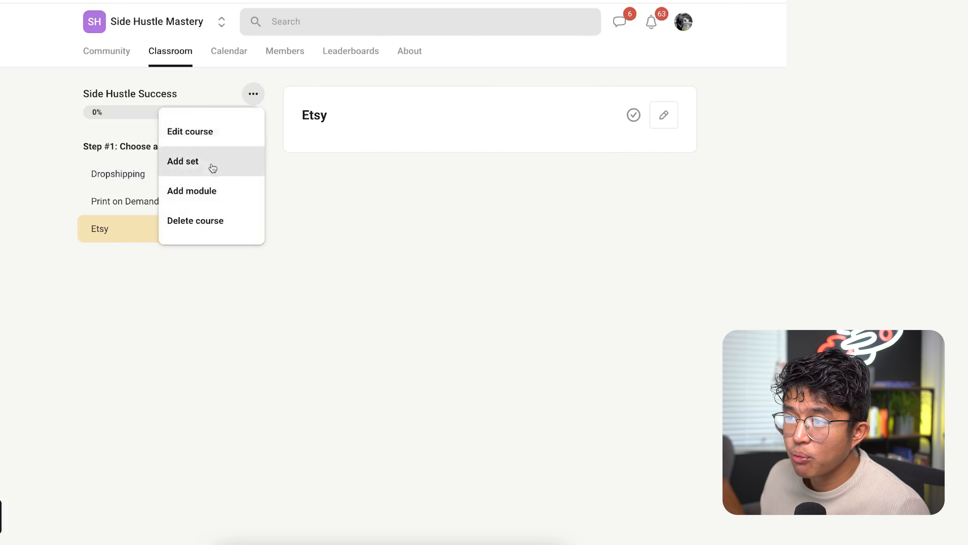
click(221, 166)
click(331, 255)
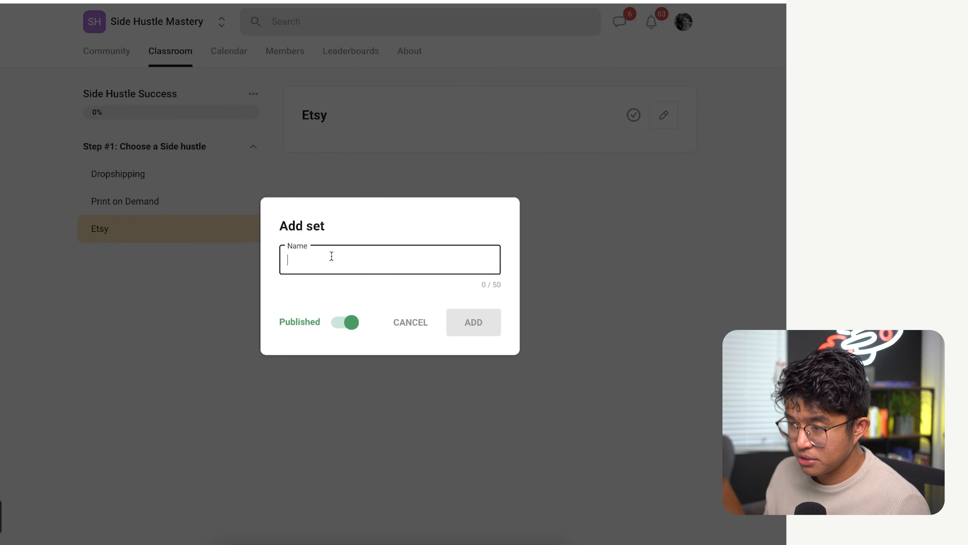
text(Step #2: )
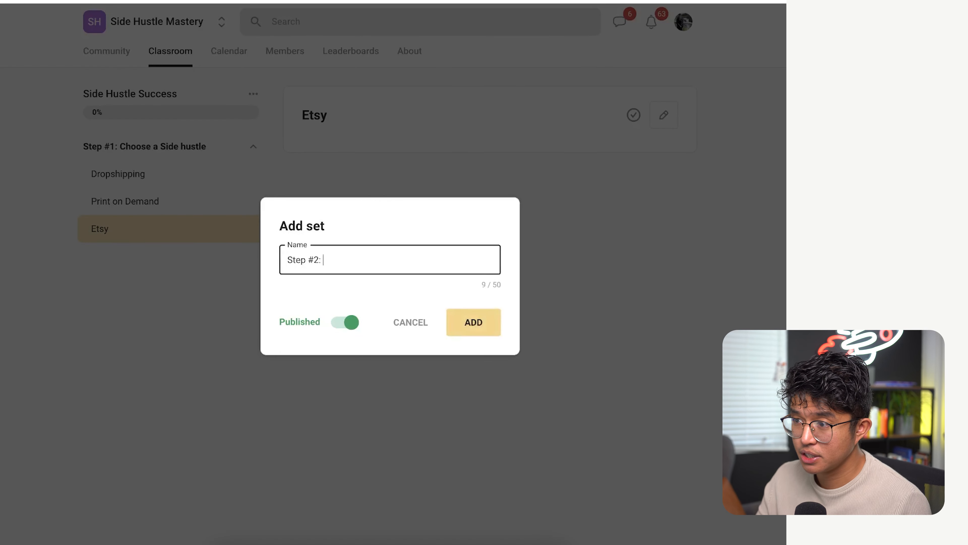
text(Research)
key(Return)
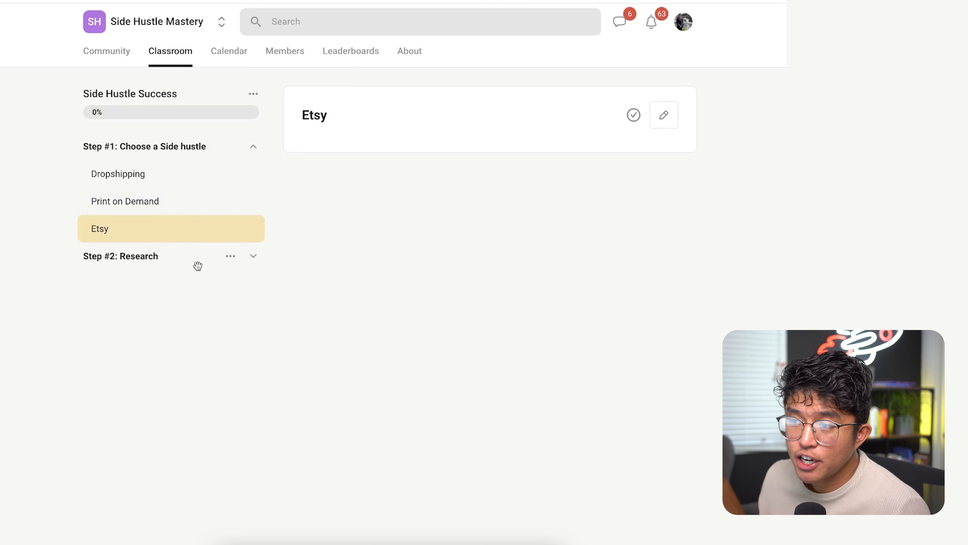
- Open the Dropshipping module for editing, switch it to Draft and save it
click(177, 174)
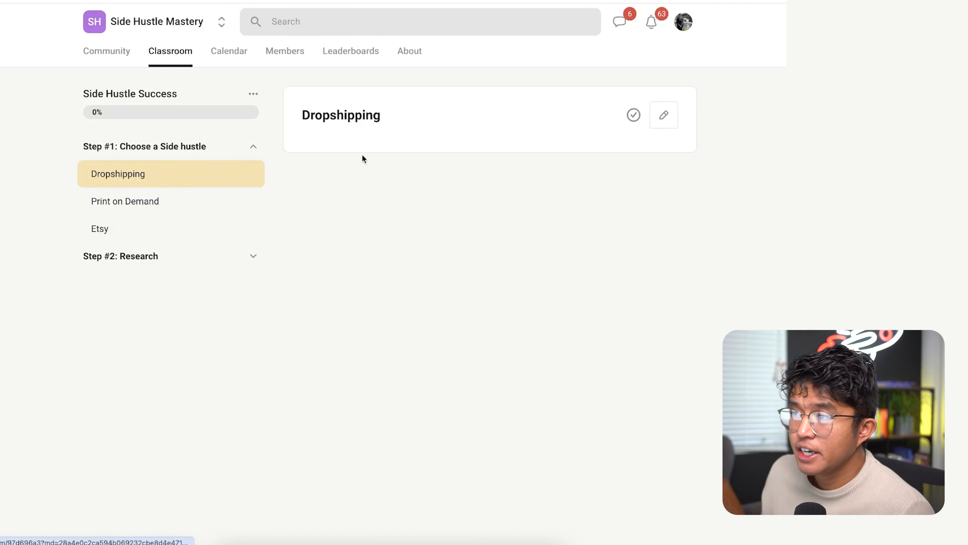
click(664, 116)
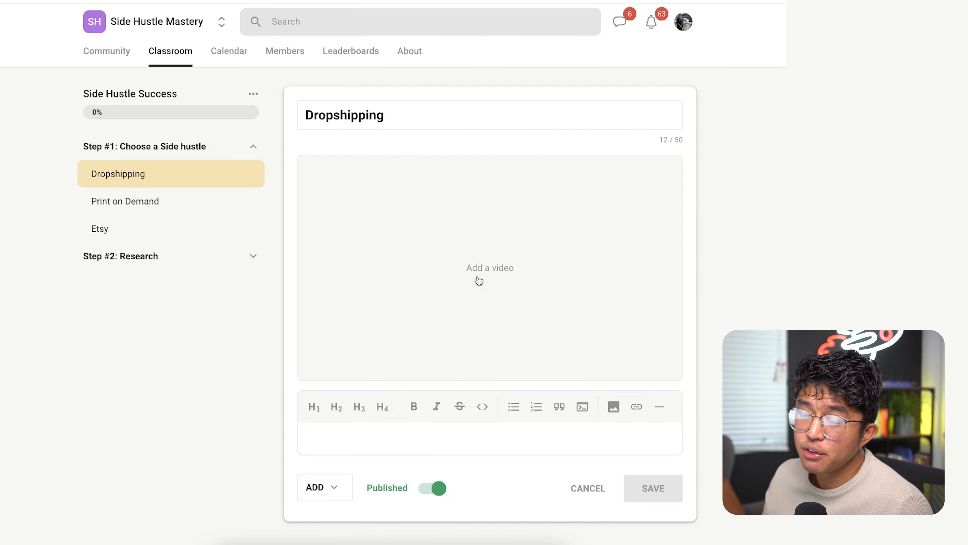
click(339, 438)
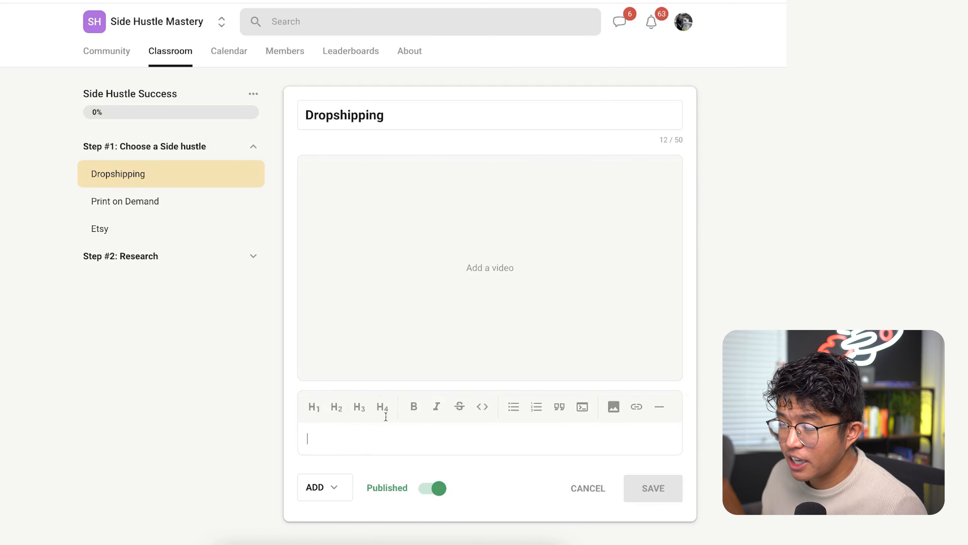
click(439, 488)
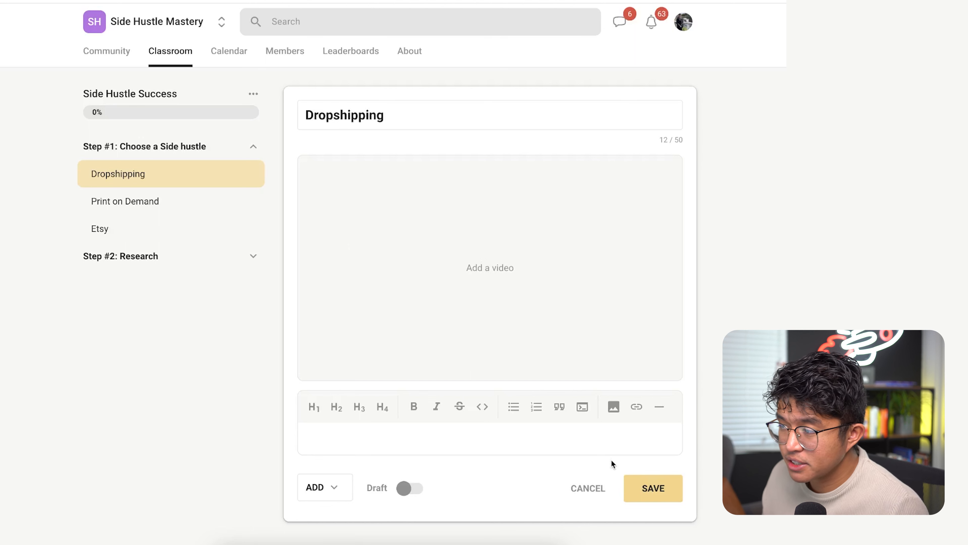
click(653, 488)
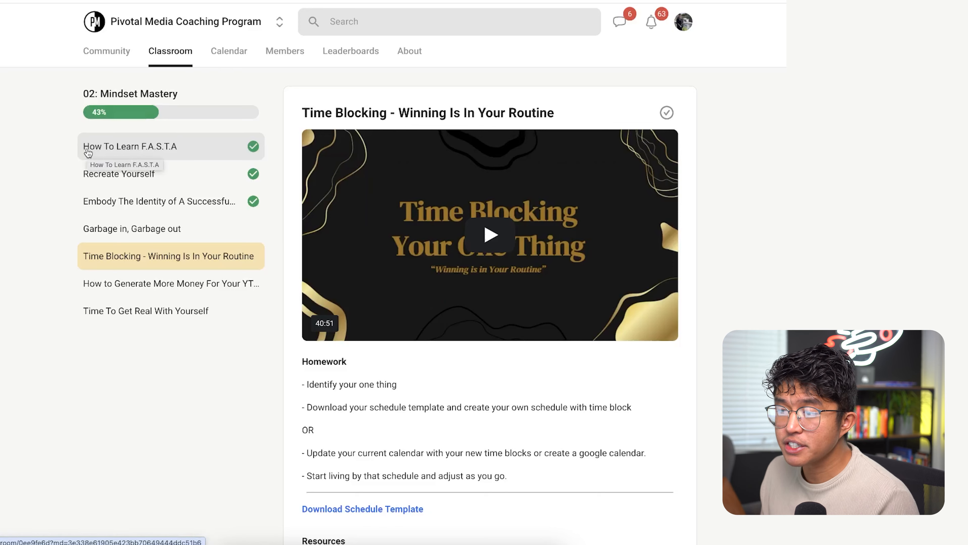
- Look over the video, homework and resources of the "Time Blocking - Winning Is In Your Routine" lesson in the Pivotal Media Coaching Program classroom
scroll(465, 218, down, 1)
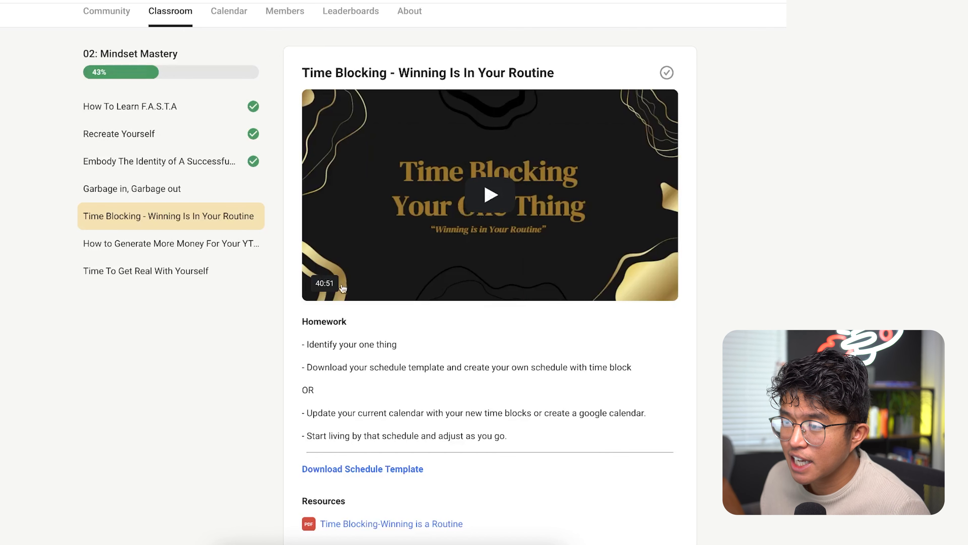
scroll(361, 288, down, 1)
drag(299, 304, 514, 412)
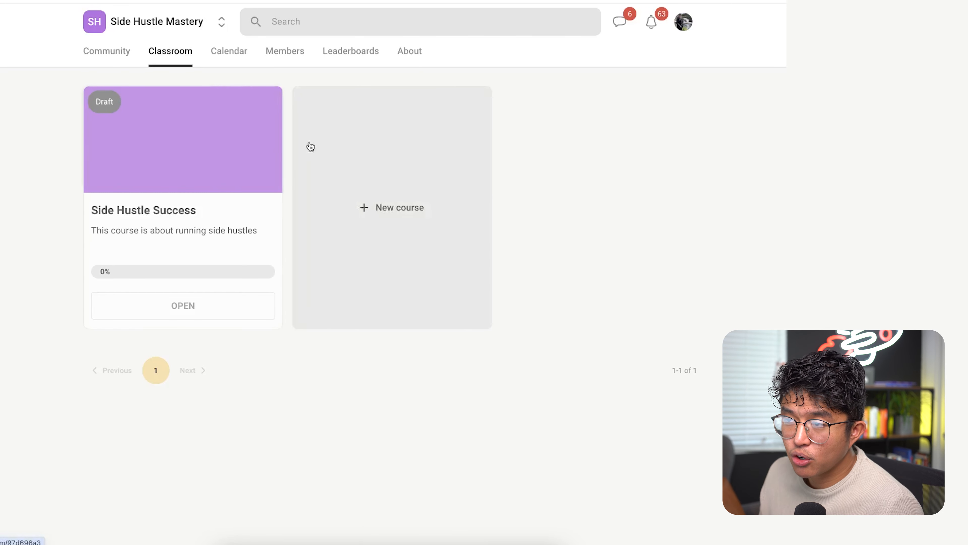
- Reopen the Side Hustle Success course to review its modules, and go to the community's calendar
click(150, 308)
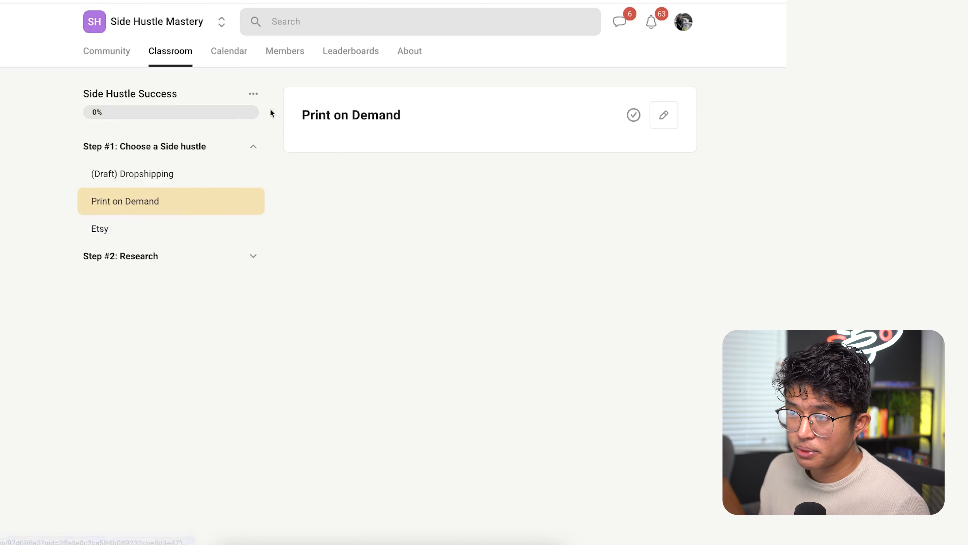
click(239, 58)
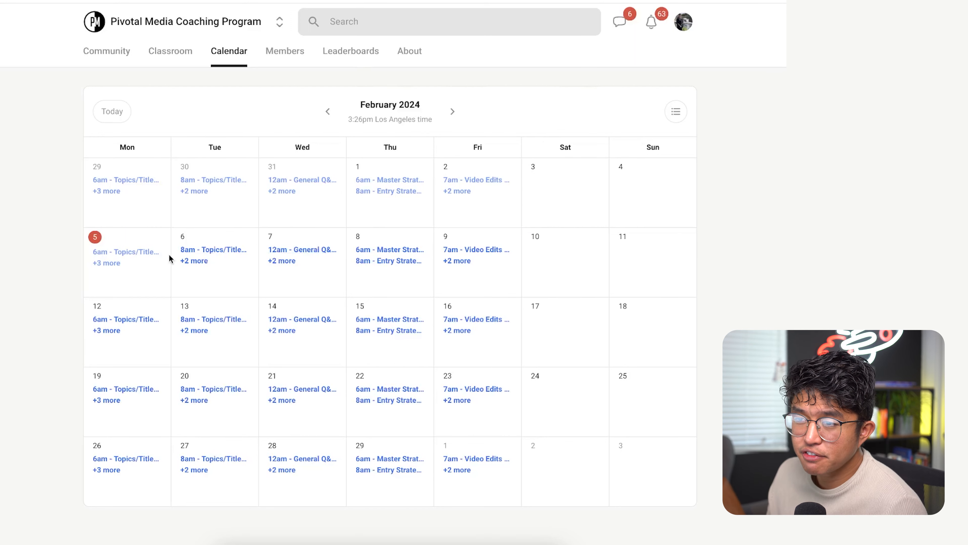
- In the Pivotal Media Coaching Program calendar, expand the February 5 events and view the details of the 11am strategy call
click(106, 262)
click(180, 236)
click(417, 422)
click(507, 207)
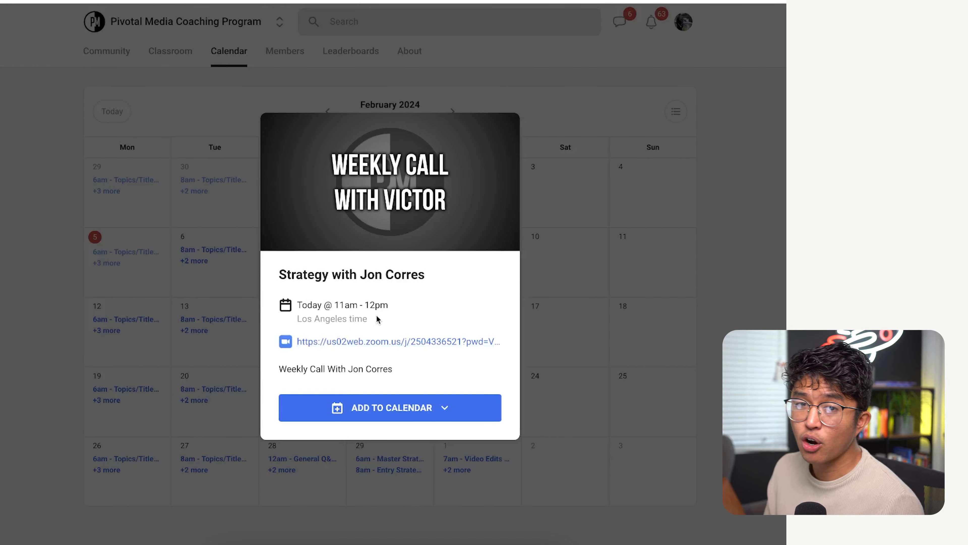
- View the upcoming Topics/Titles/Thumbnails event and its details from the Pivotal Media Coaching Program community feed
click(610, 307)
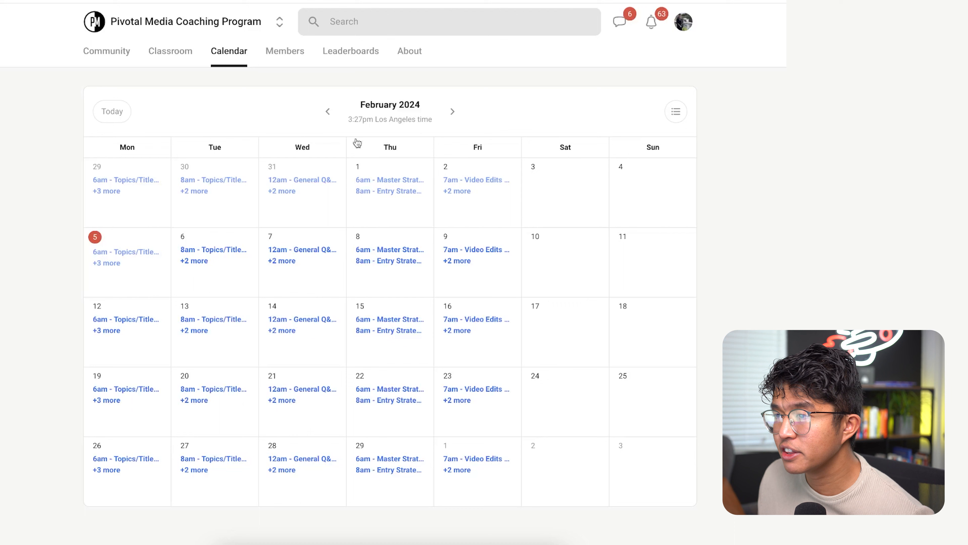
click(120, 50)
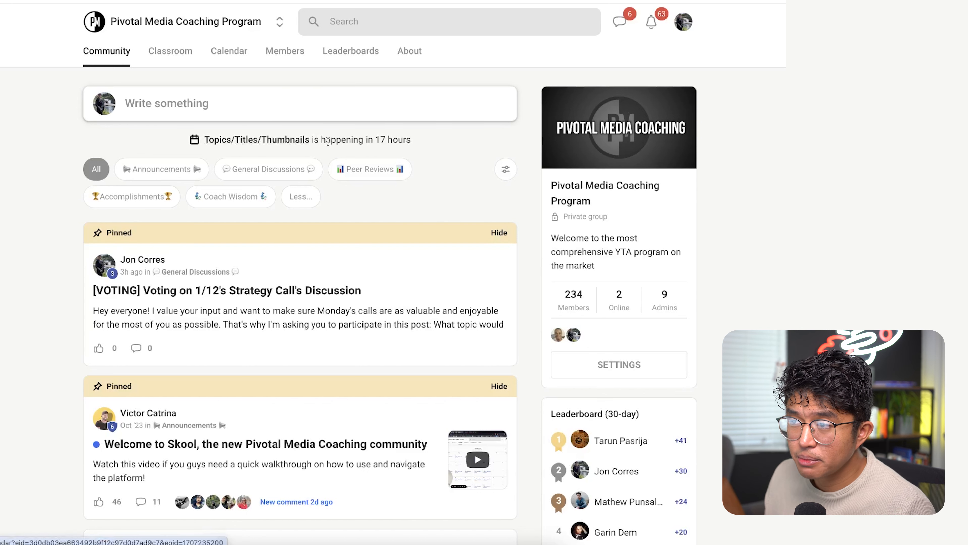
click(264, 140)
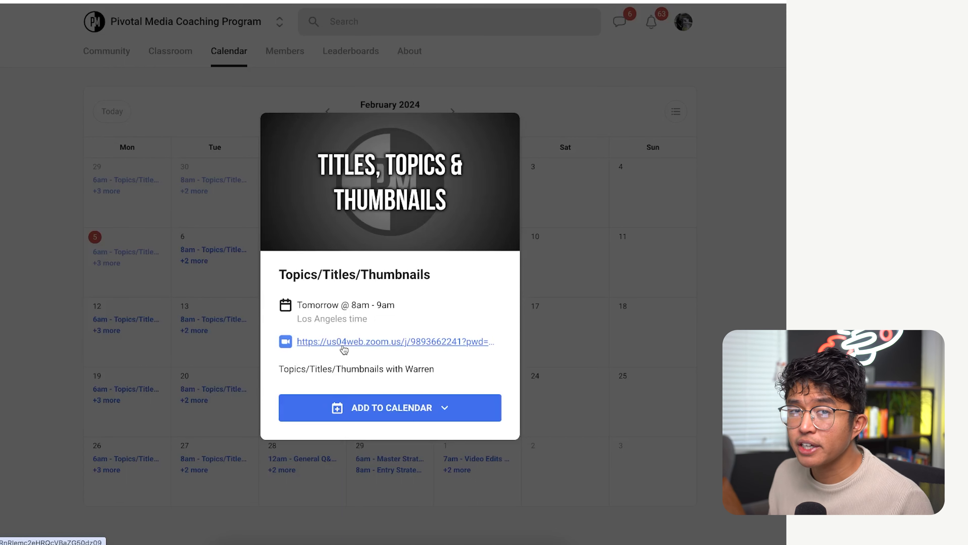
click(150, 87)
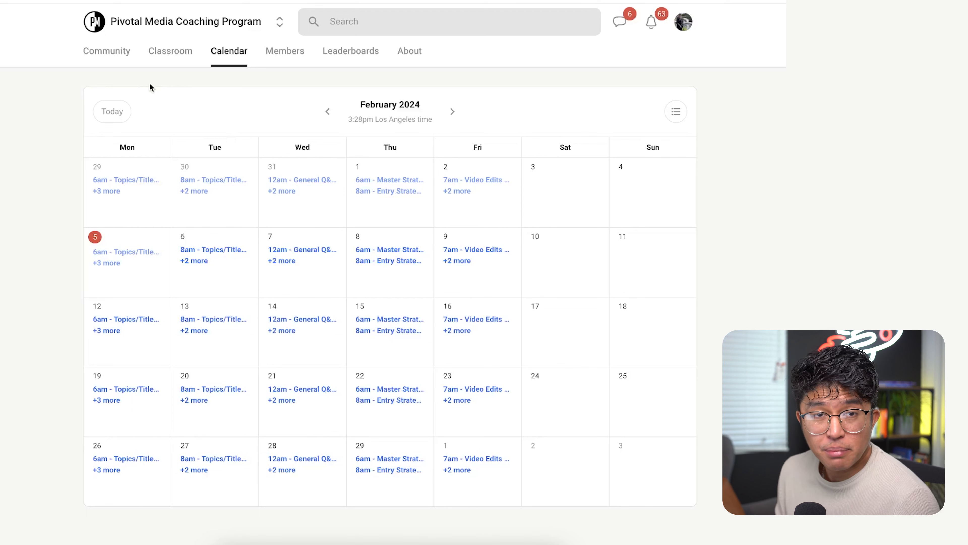
click(114, 53)
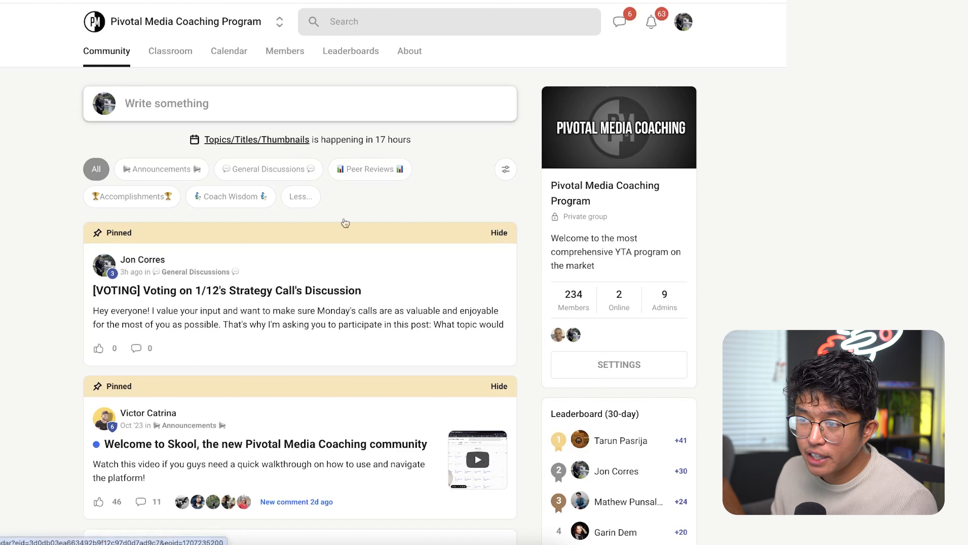
click(284, 139)
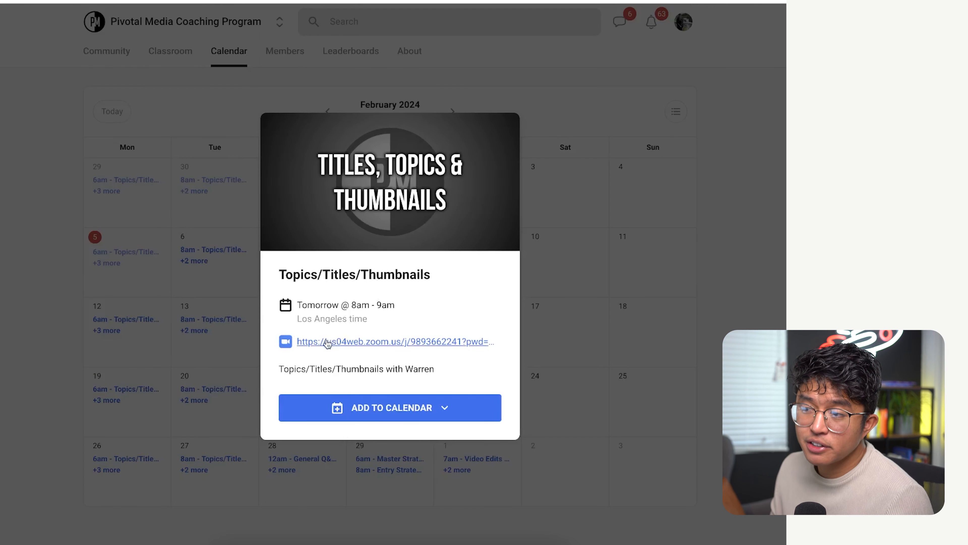
click(650, 311)
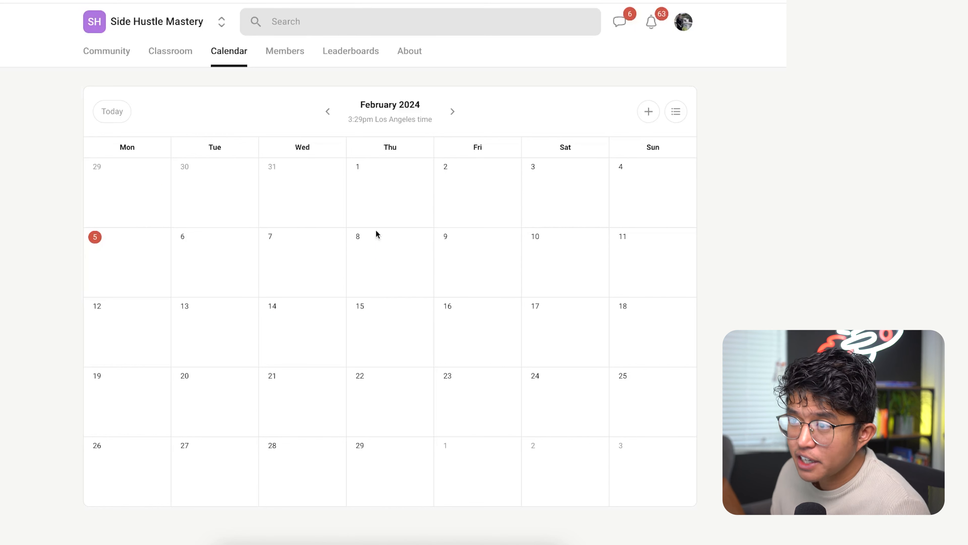
- Start a new event in the Side Hustle Mastery calendar and title it with the host's first name followed by "Coaching Call"
click(649, 112)
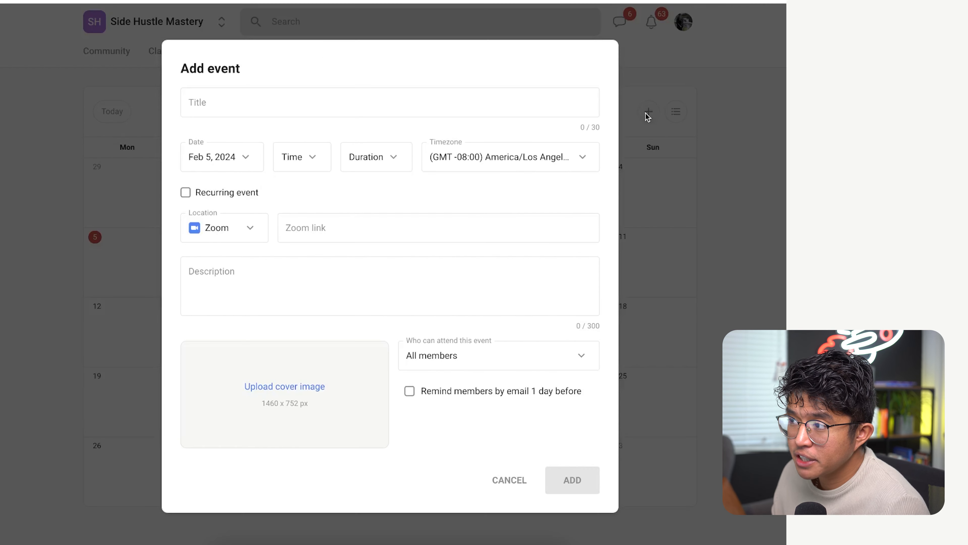
click(304, 105)
text(Jon's Coaching )
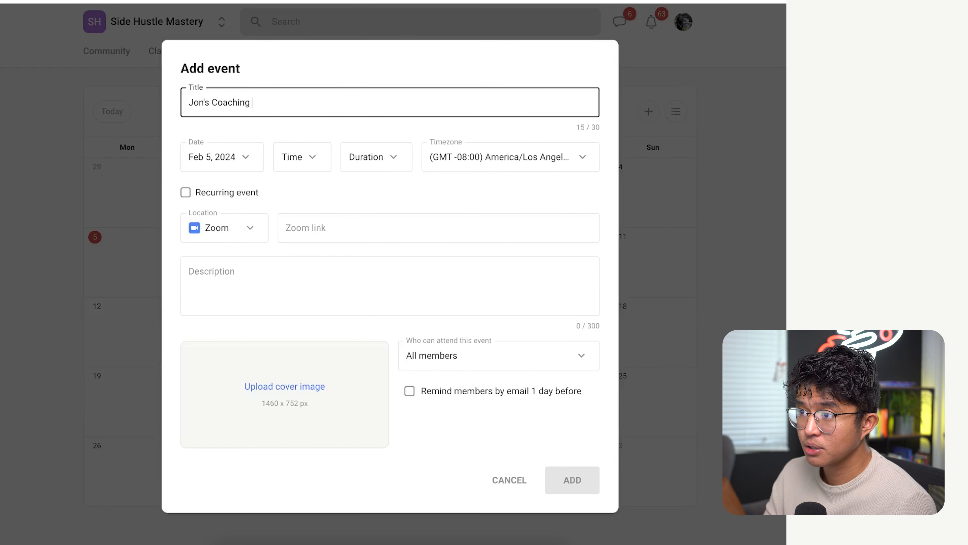
text(Call)
- Look over the new event's duration, location and attendee options, including the Zoom link field
click(373, 168)
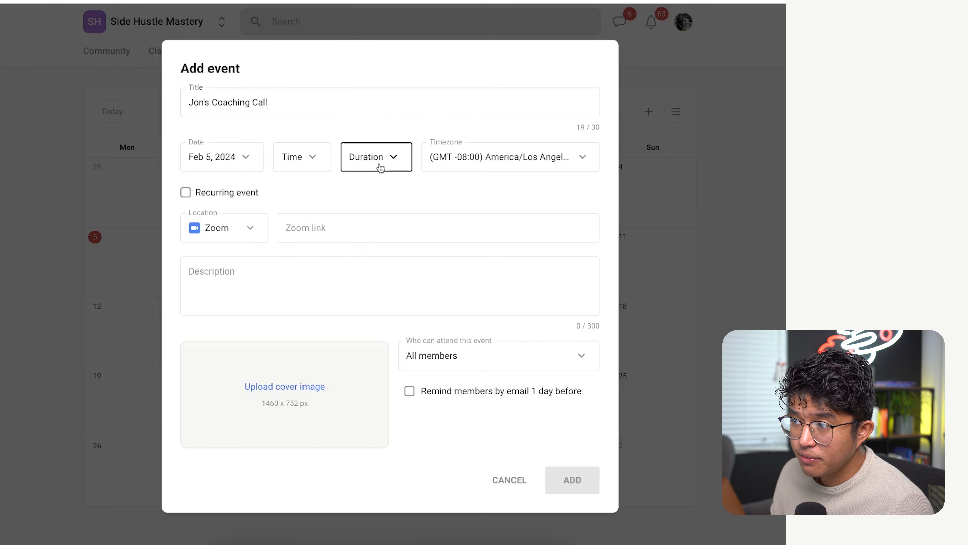
click(434, 118)
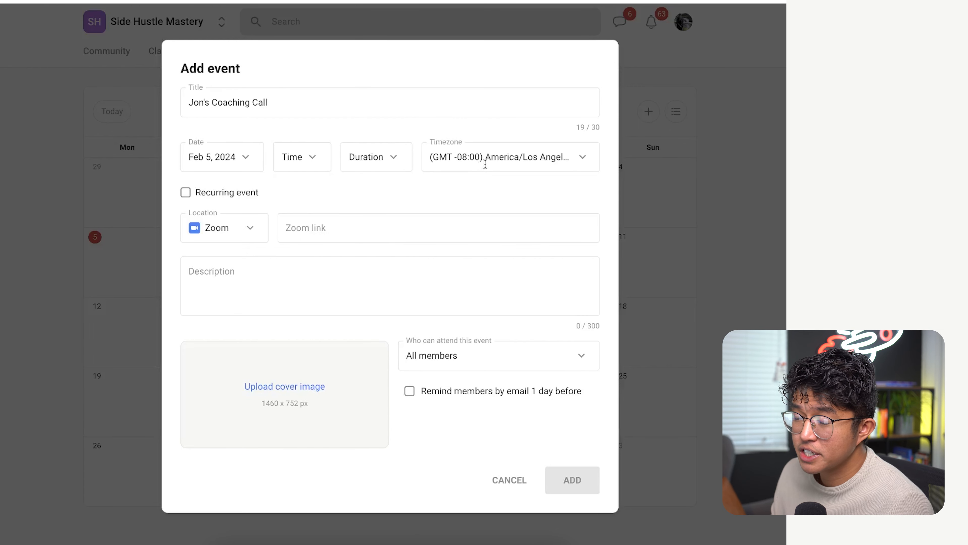
click(252, 228)
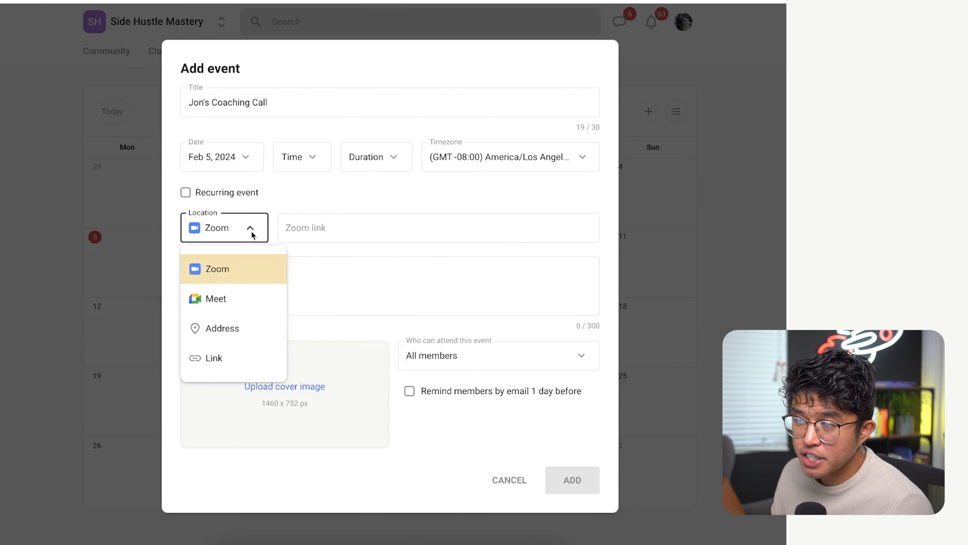
click(337, 280)
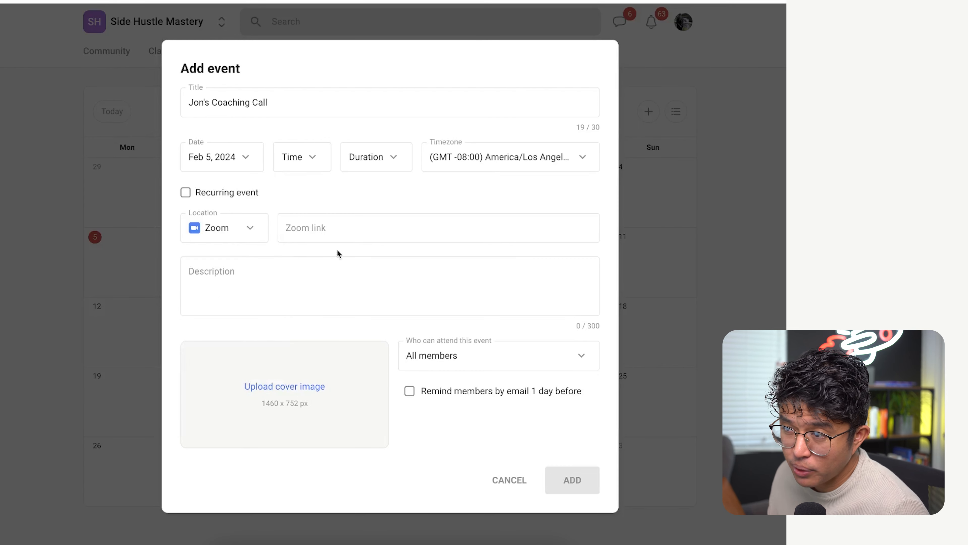
click(332, 229)
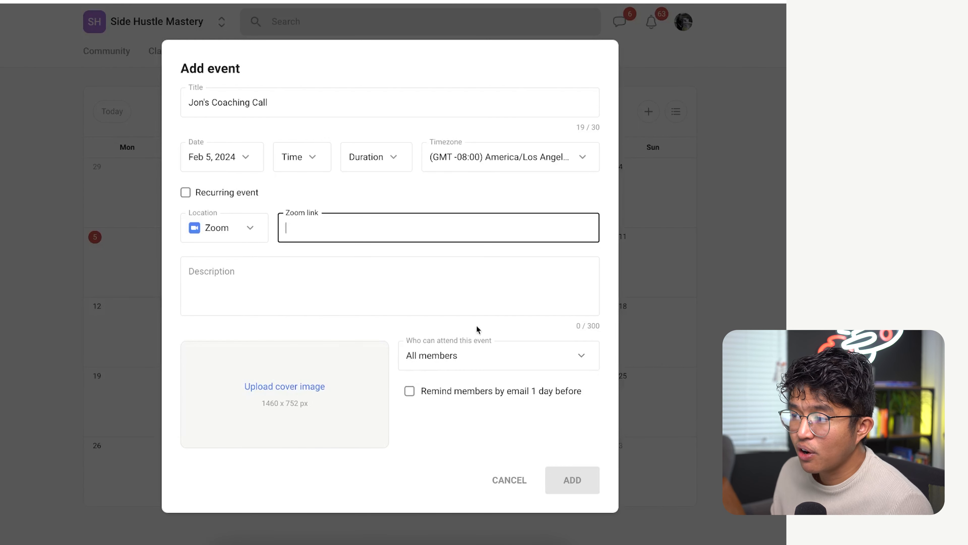
click(437, 357)
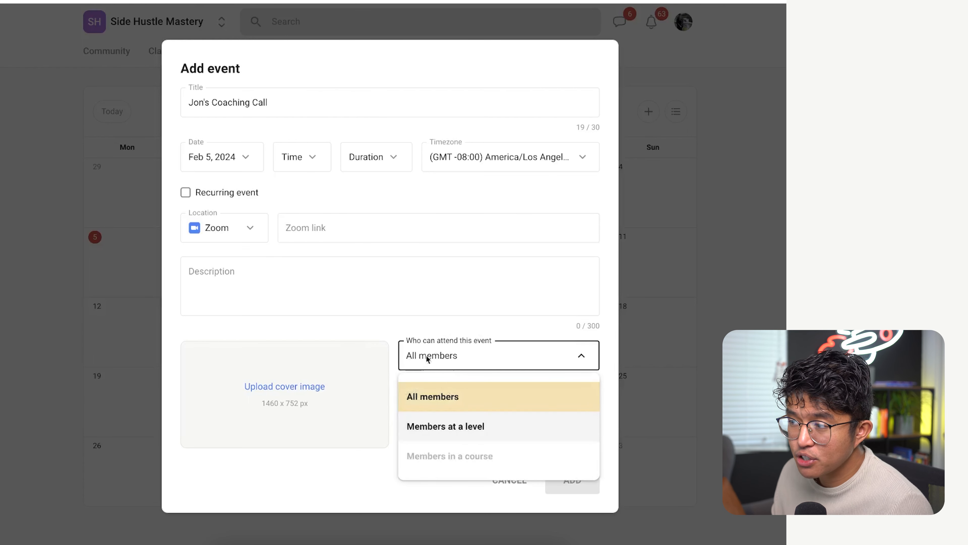
click(408, 331)
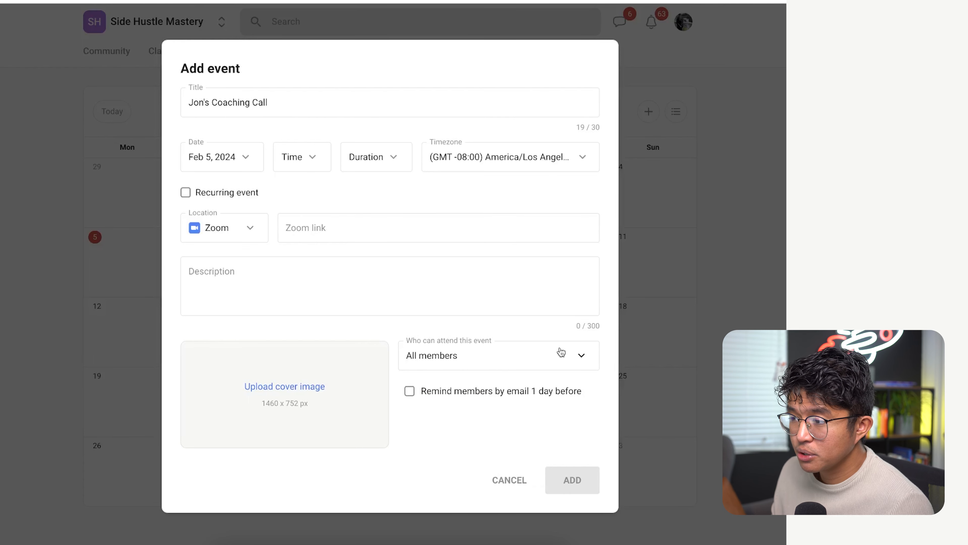
- Schedule the call for 2am with a 1 hour duration, Zoom link google.com, description "Test" and an email reminder, and add the event
click(232, 221)
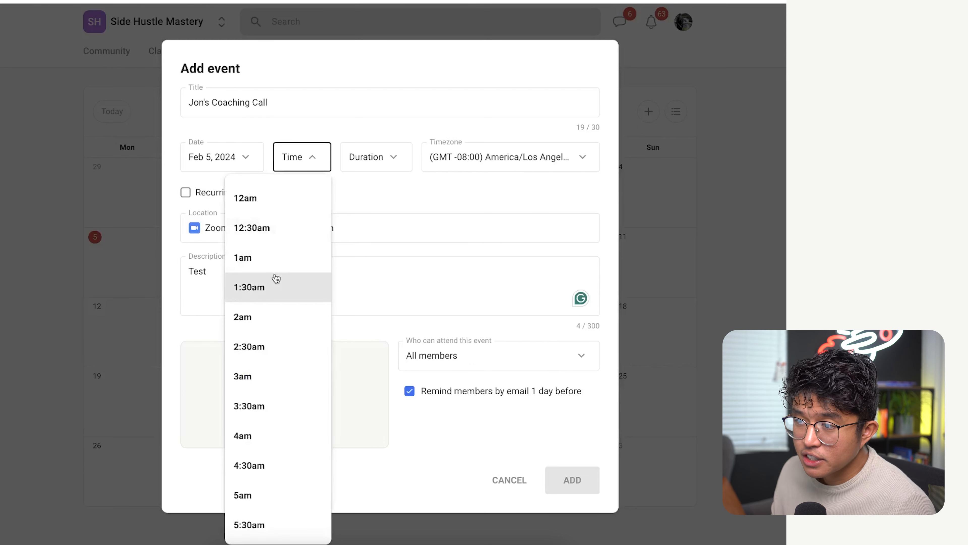
click(253, 320)
click(332, 229)
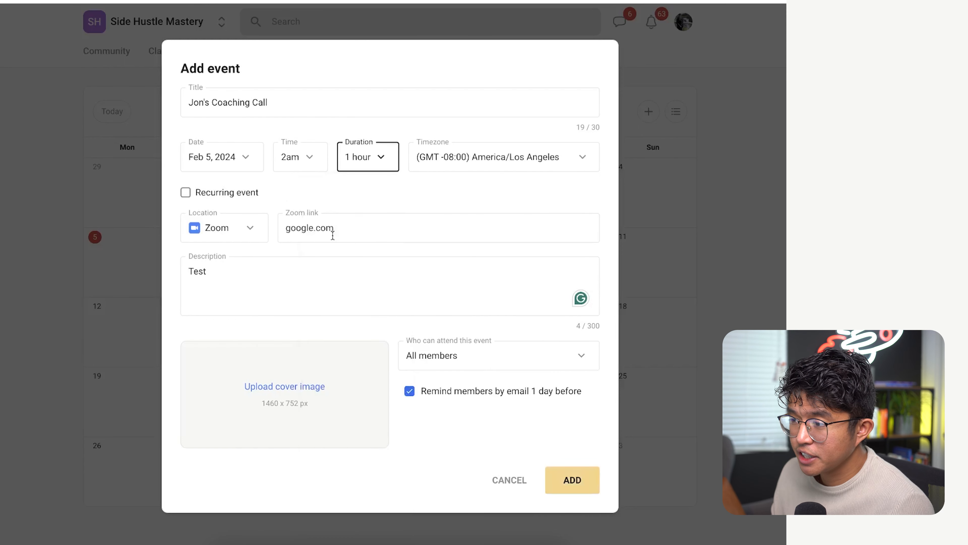
click(560, 472)
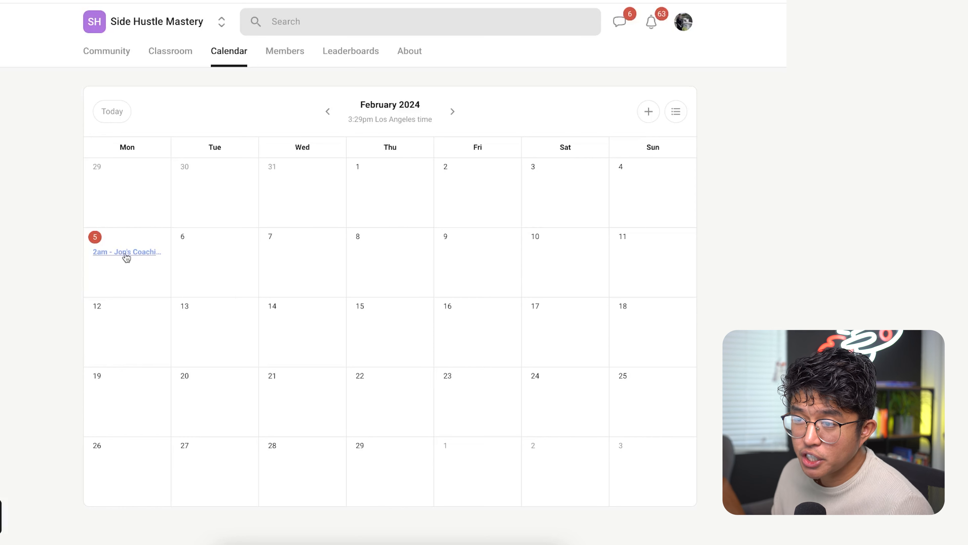
- Open the February 5 coaching call, try making it a weekly recurring event on Monday, and cancel the edit
click(126, 254)
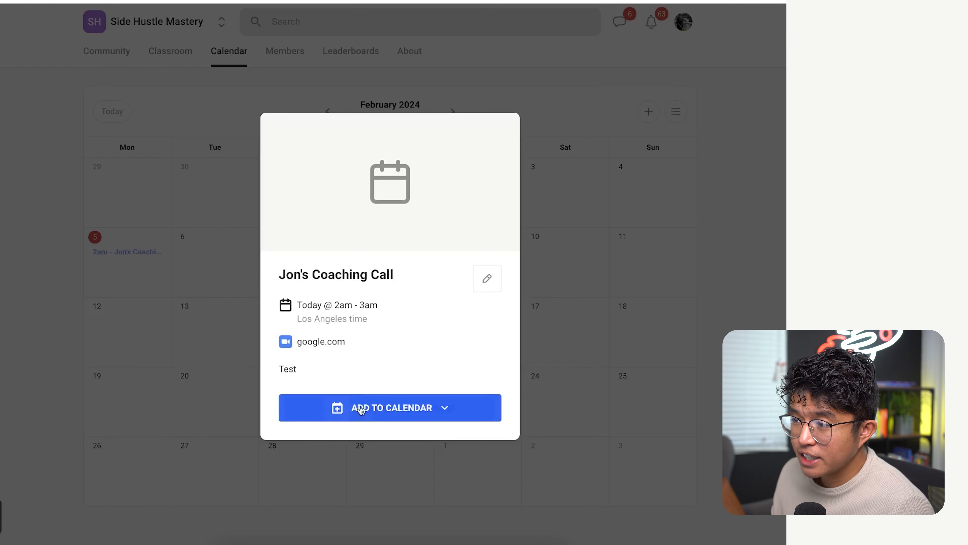
click(134, 240)
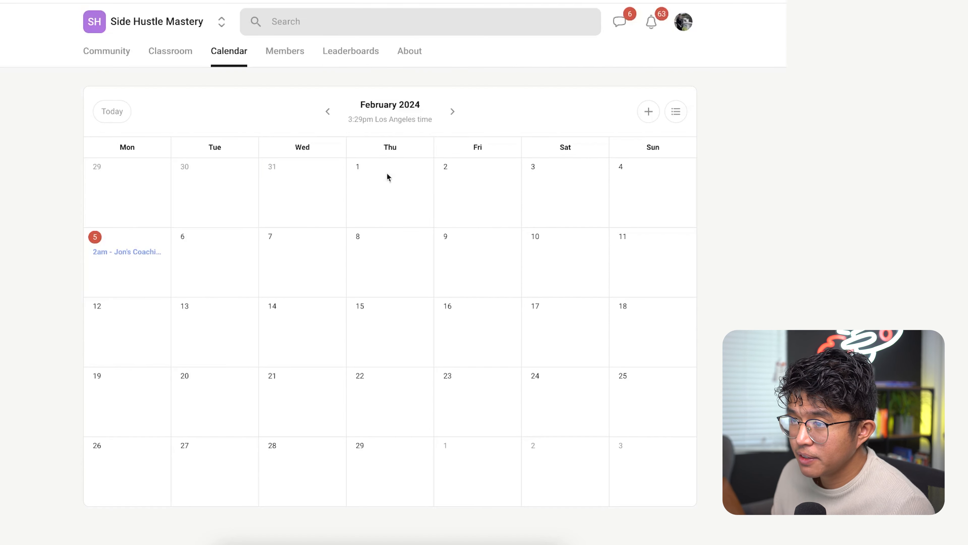
click(126, 252)
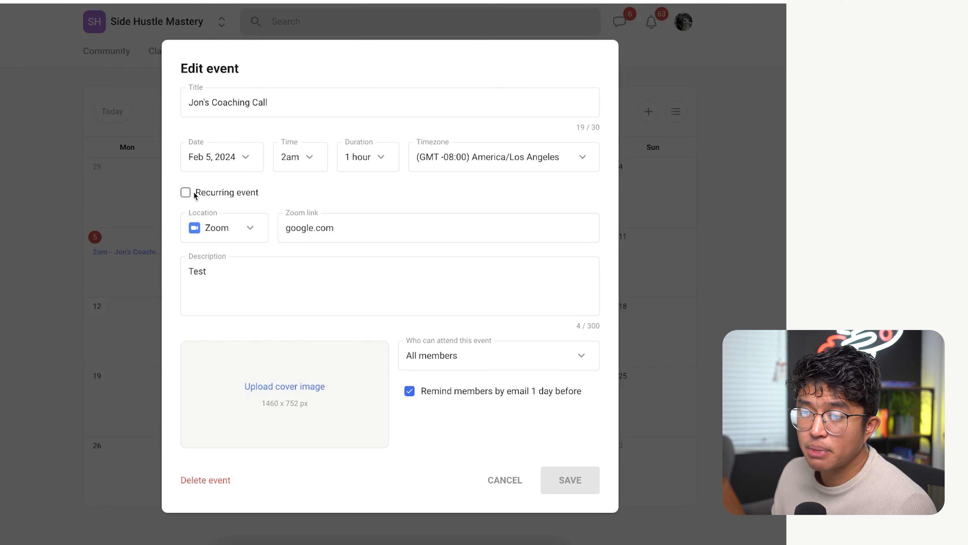
click(186, 192)
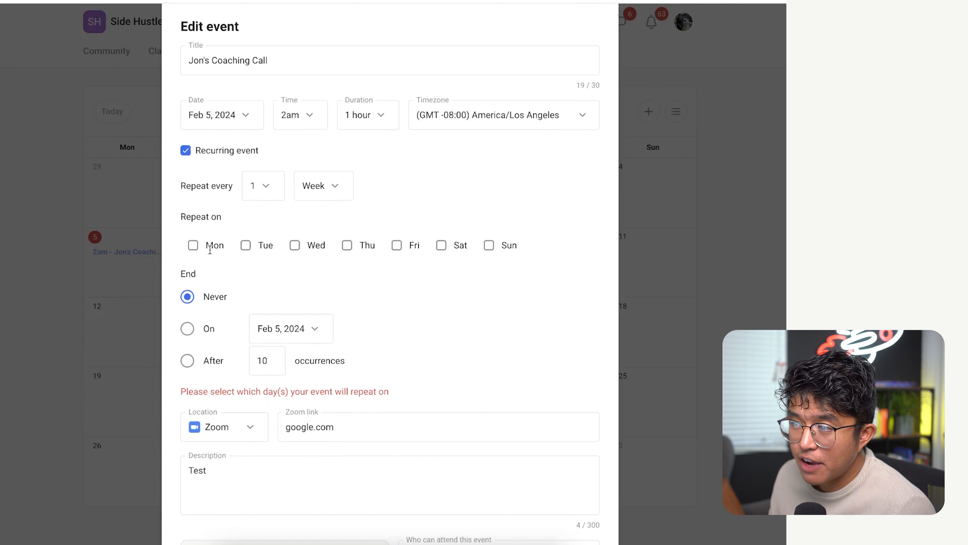
click(194, 246)
click(195, 247)
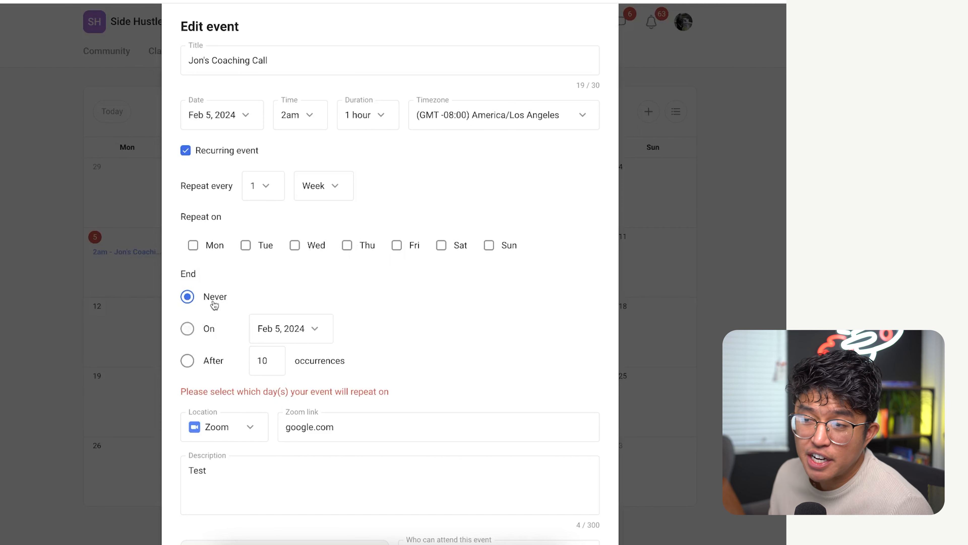
scroll(373, 302, down, 4)
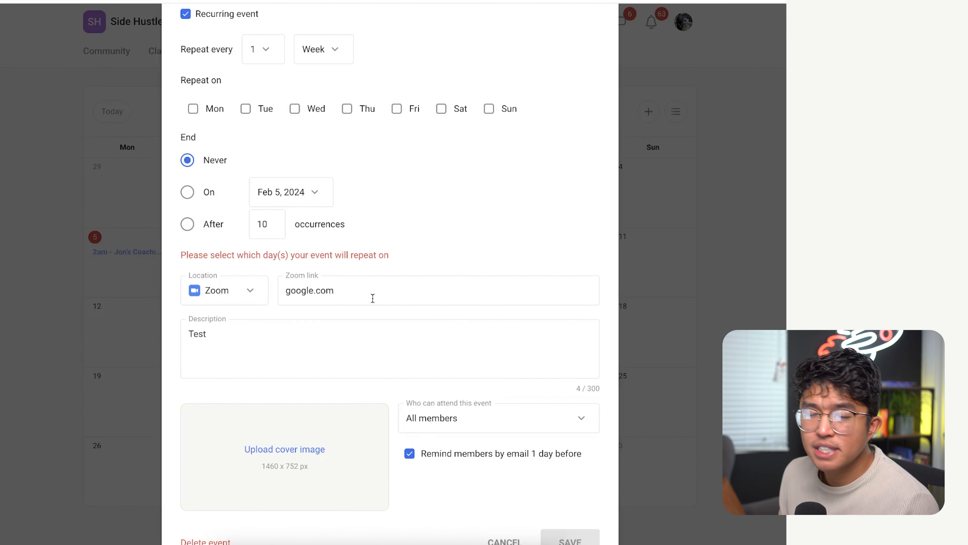
scroll(447, 389, down, 1)
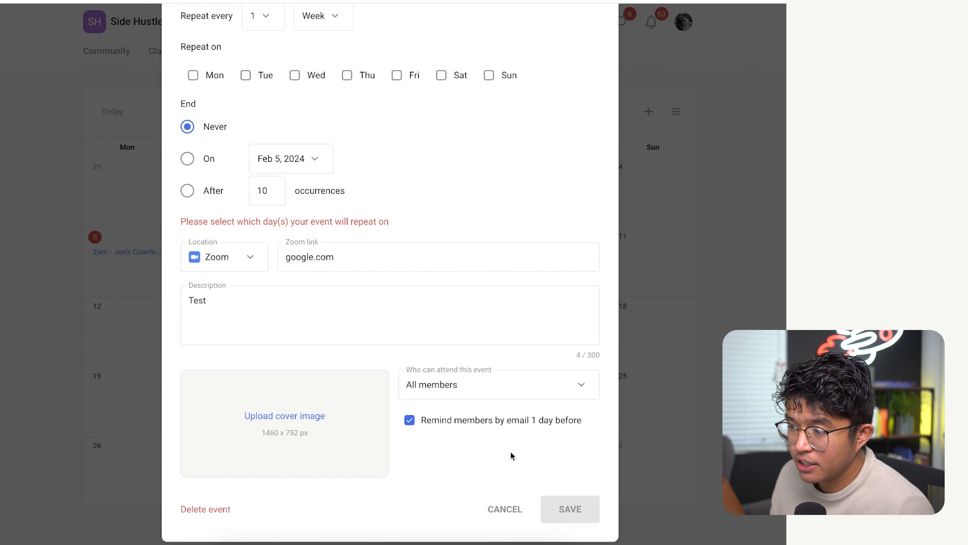
click(505, 509)
click(490, 60)
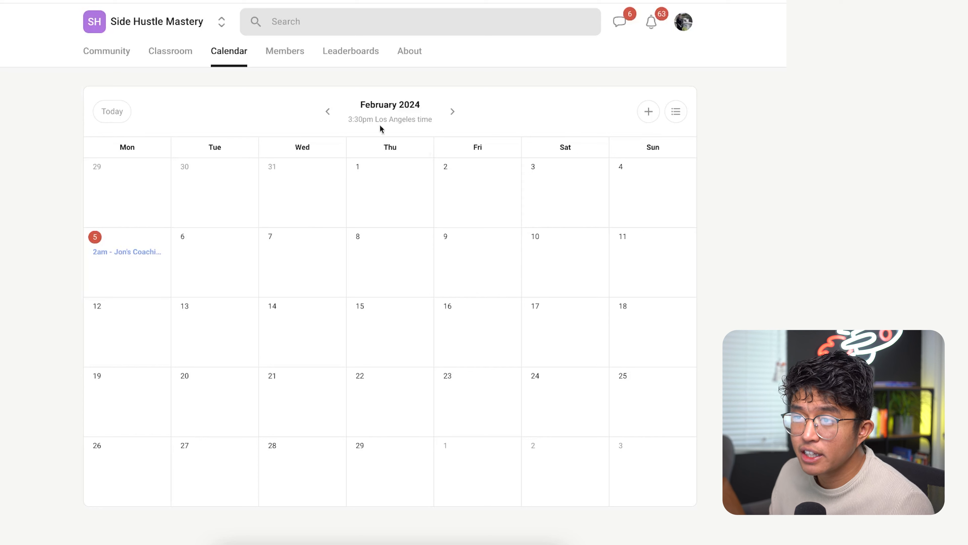
- Go to the Side Hustle Mastery members list and examine its filter and sort options and the member's access details
click(114, 57)
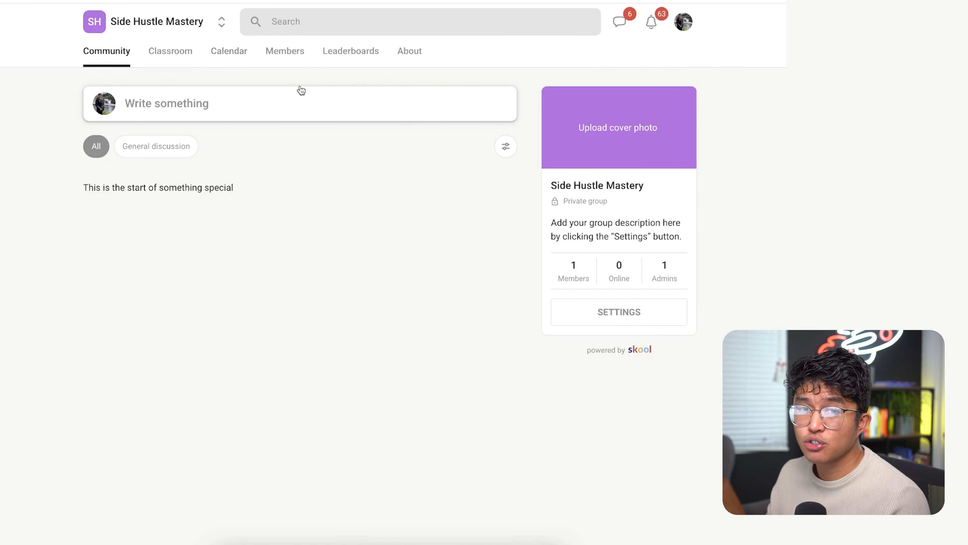
click(286, 52)
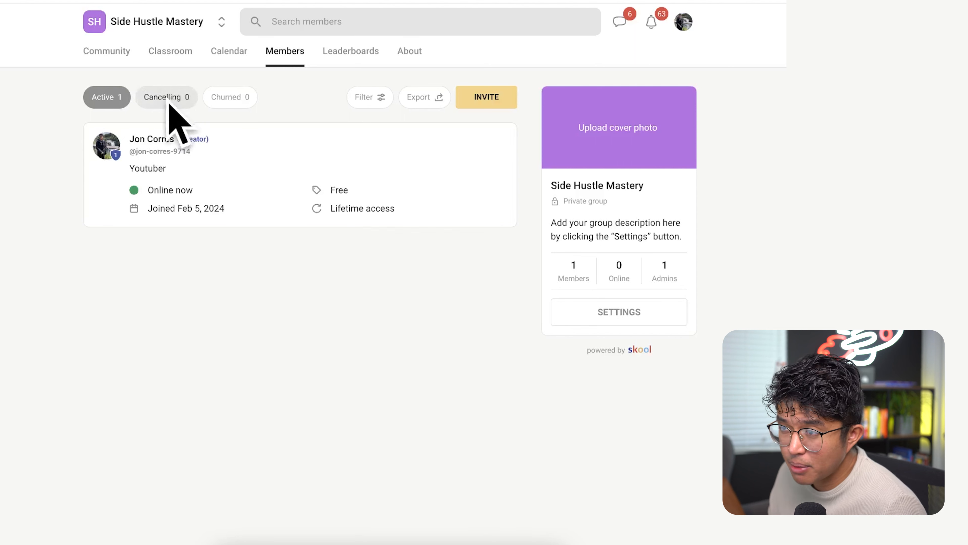
click(378, 103)
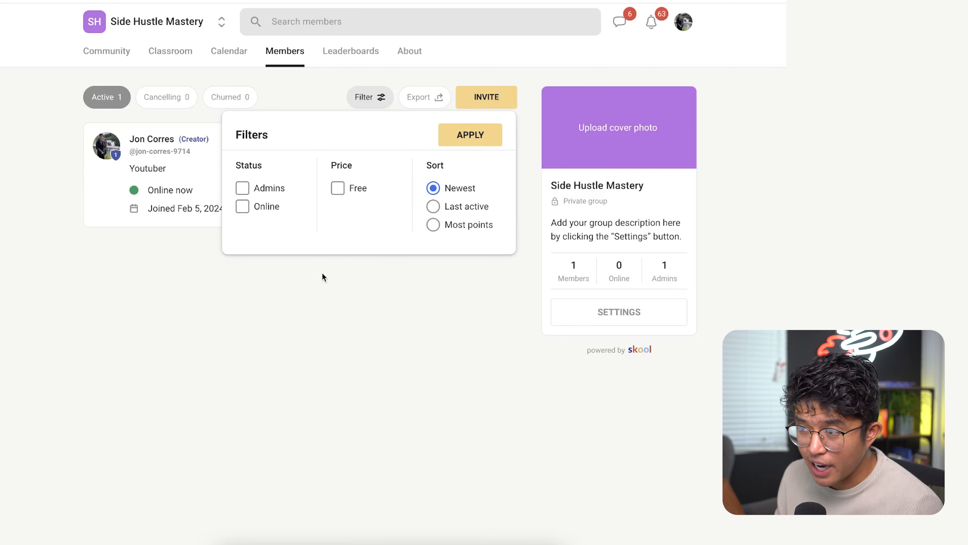
click(374, 277)
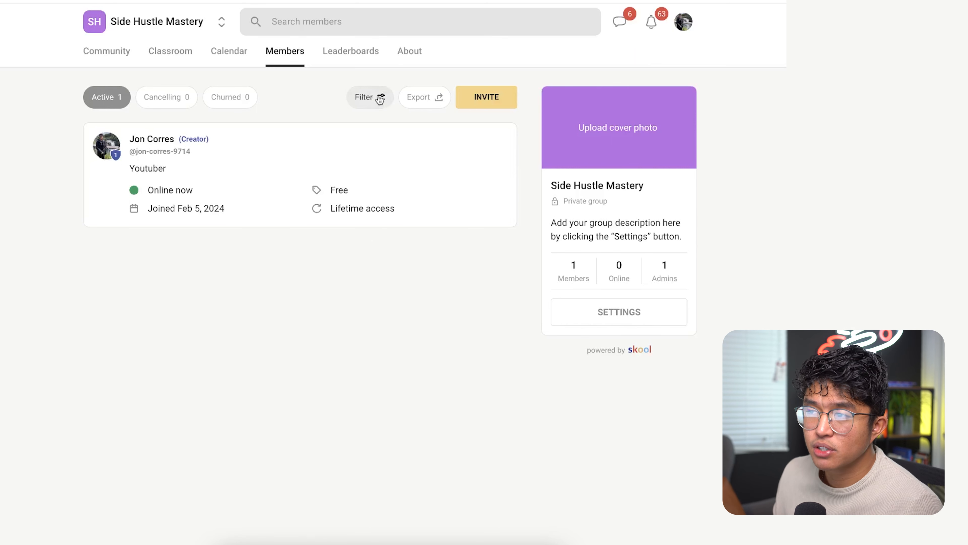
click(370, 97)
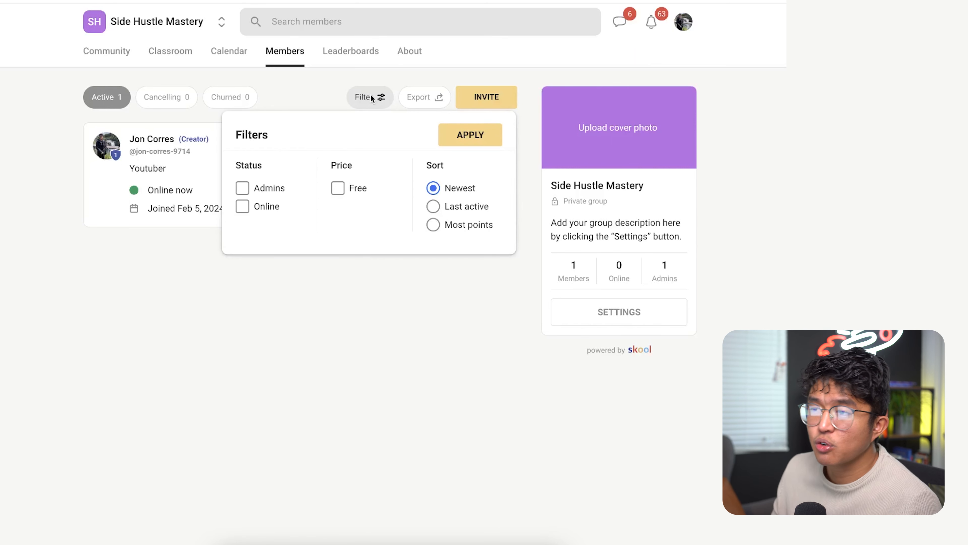
click(211, 335)
double_click(347, 209)
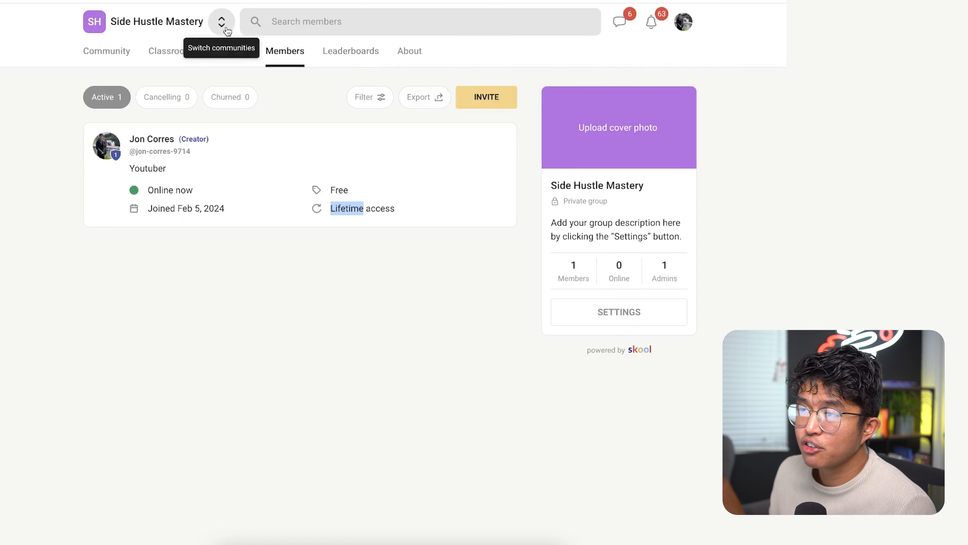
- Go to the community's leaderboards and examine the gamification settings, including the name and course unlock details for Level 2, leaving them unedited
click(343, 52)
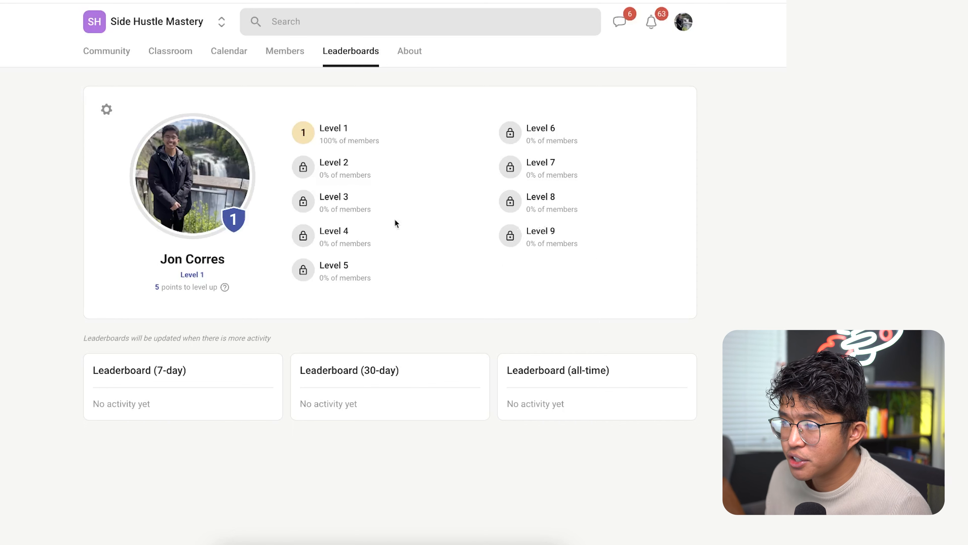
click(106, 110)
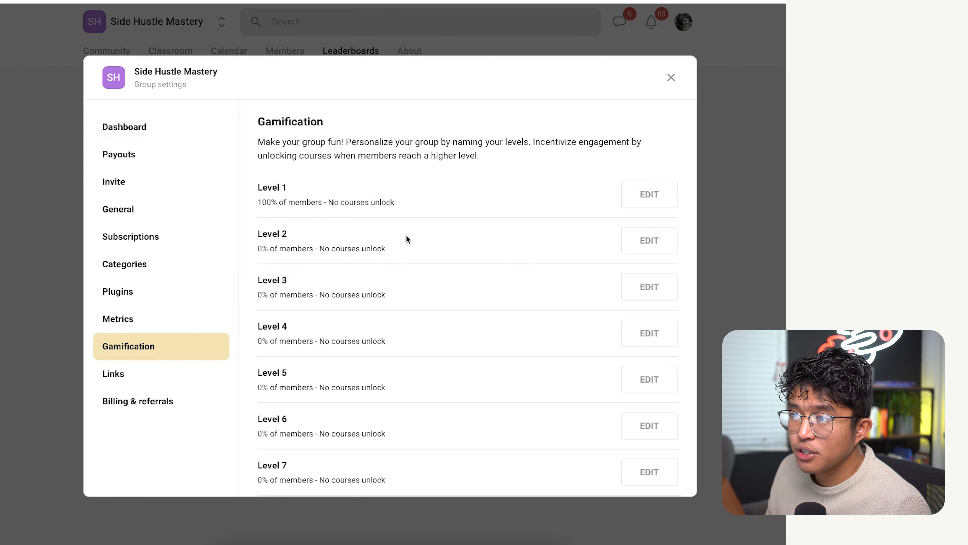
click(671, 77)
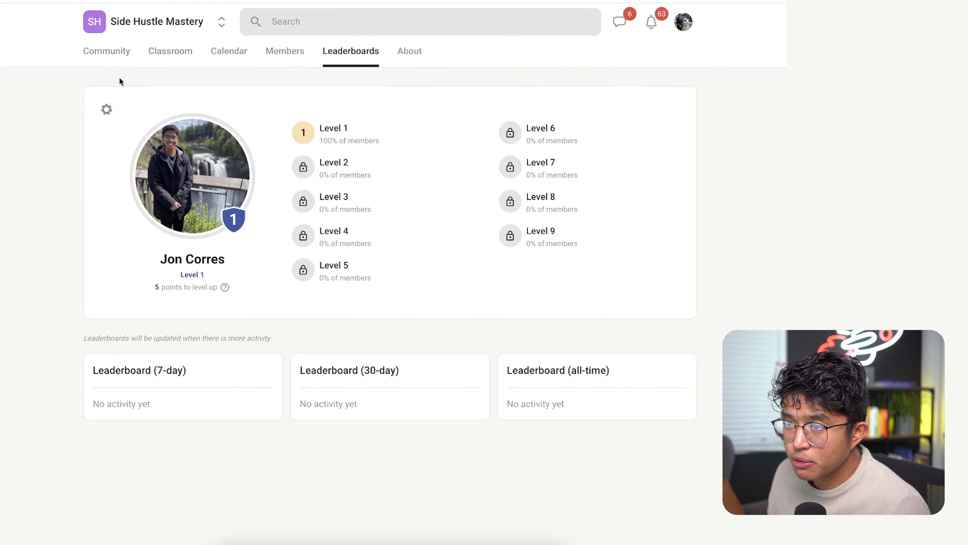
click(106, 110)
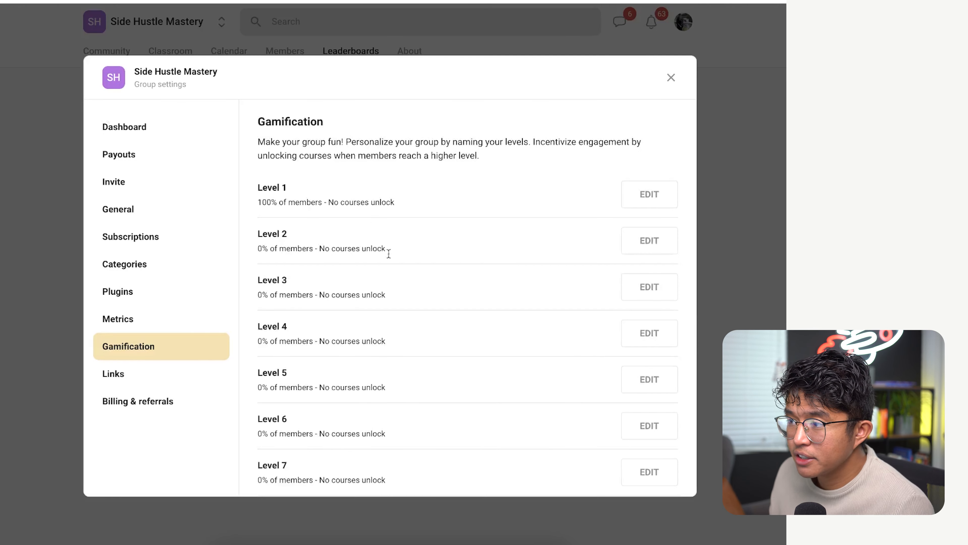
scroll(380, 250, down, 1)
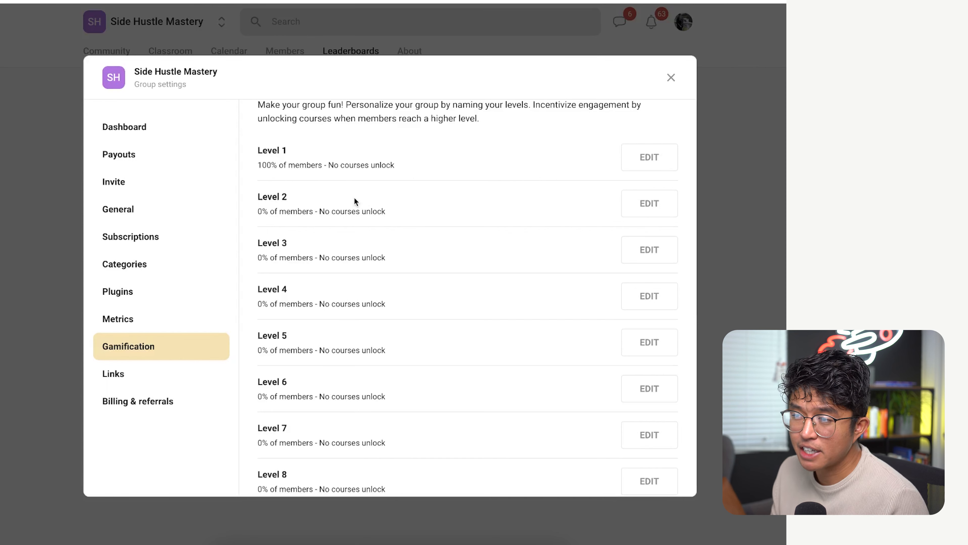
click(652, 206)
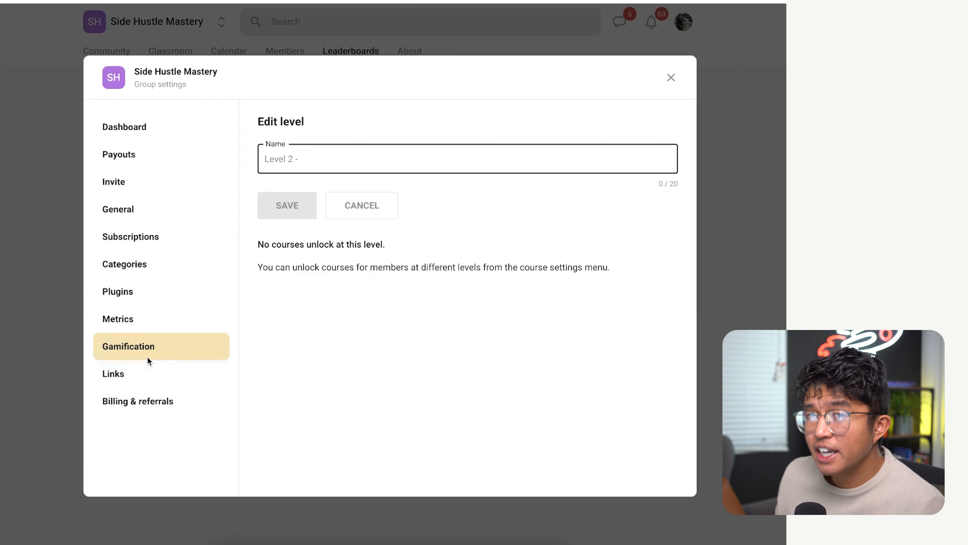
click(667, 86)
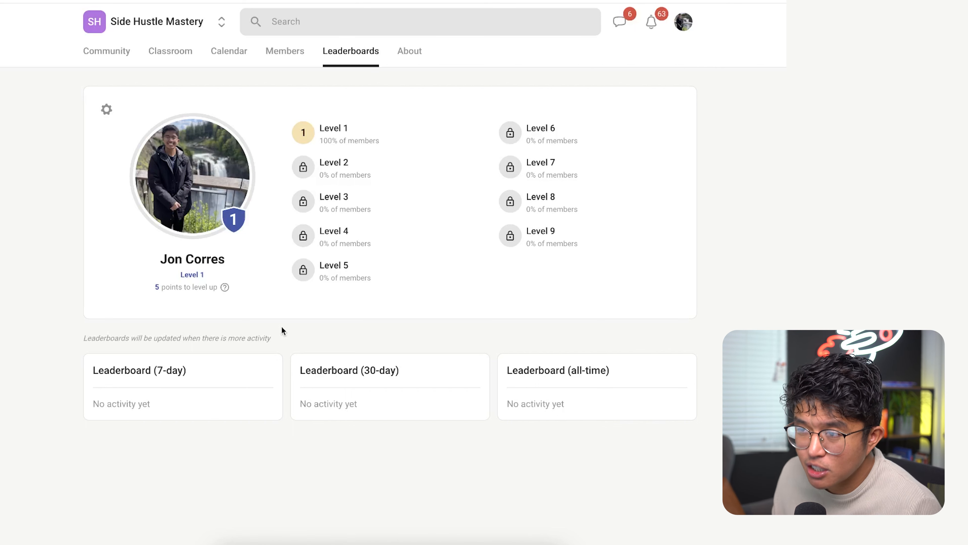
- Look up how Skool points are earned and highlight the point requirements for Levels 1 to 5
click(225, 287)
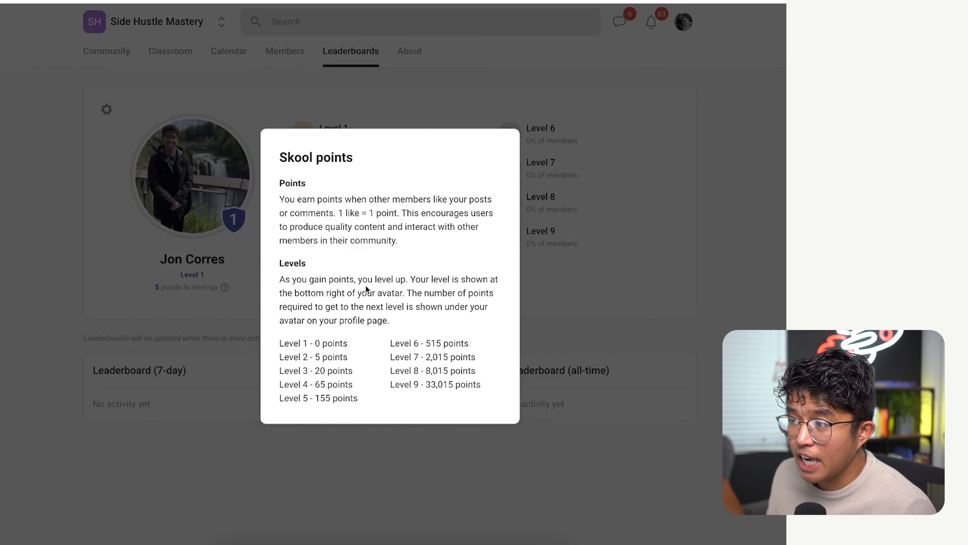
drag(283, 337, 370, 400)
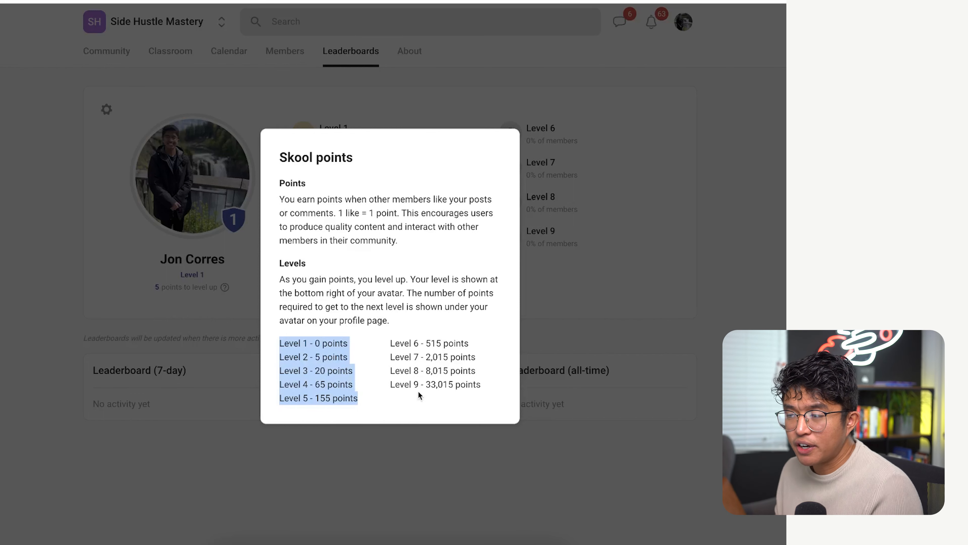